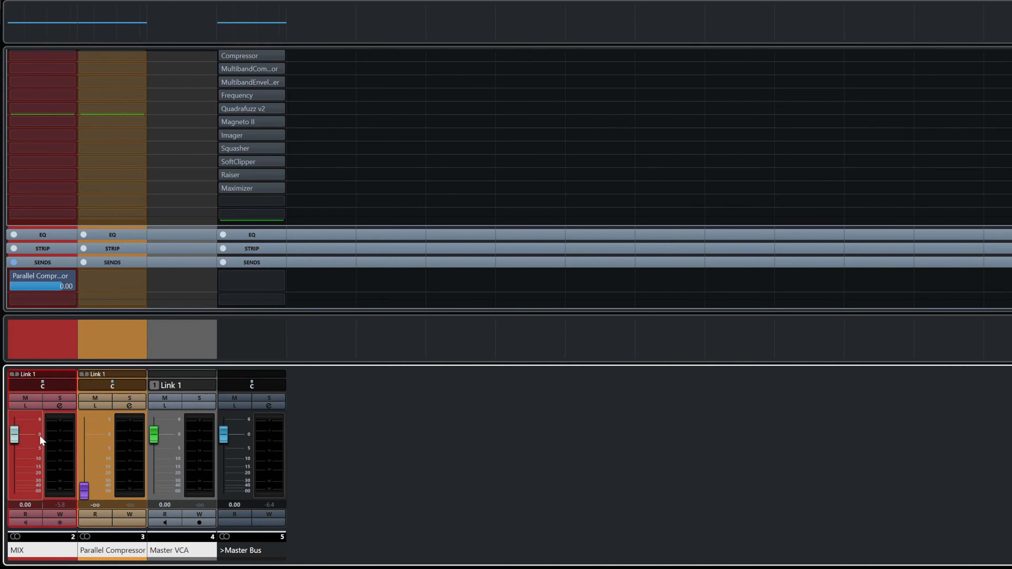
Open the Compressor insert on the Parallel Compressor channel and reposition its plug-in window in the mixer
drag(16, 434, 19, 462)
scroll(111, 67, up, 2)
click(96, 96)
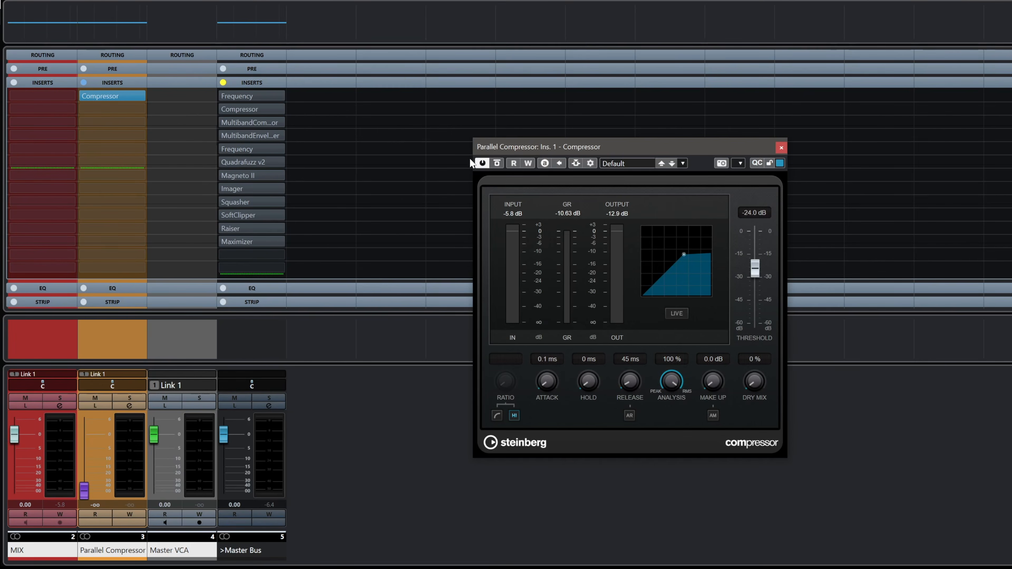
drag(536, 137, 487, 126)
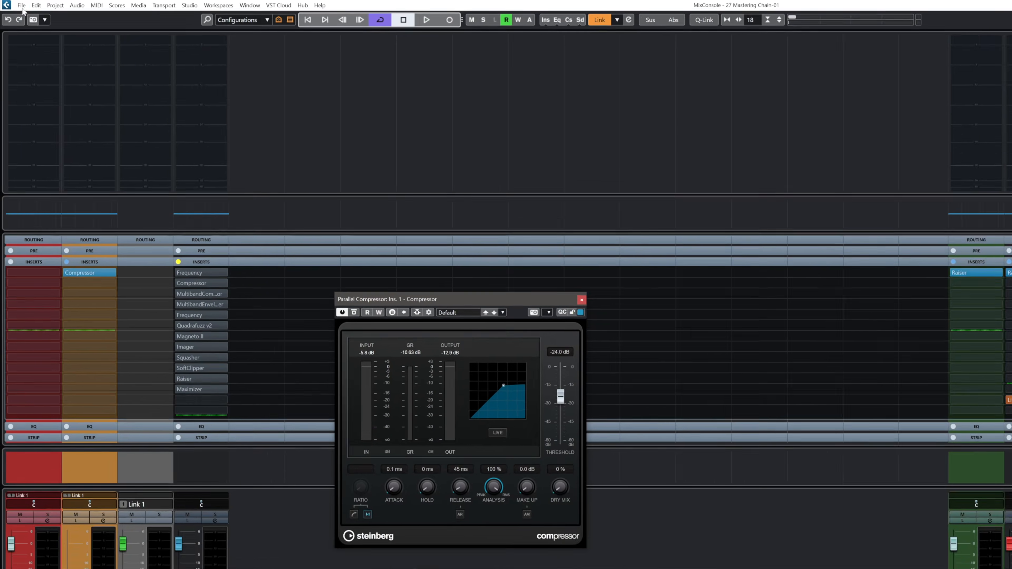
click(23, 7)
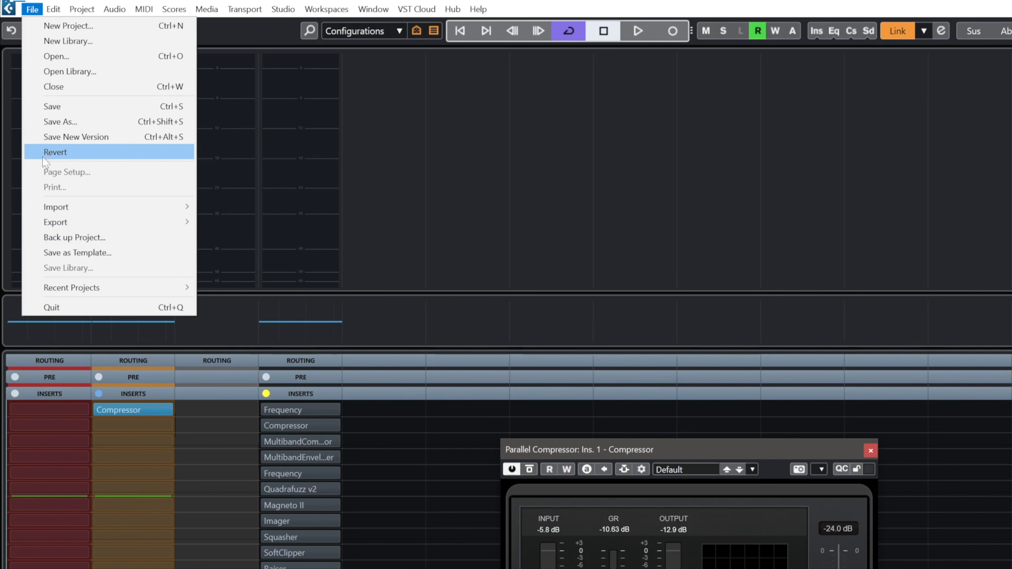
click(73, 248)
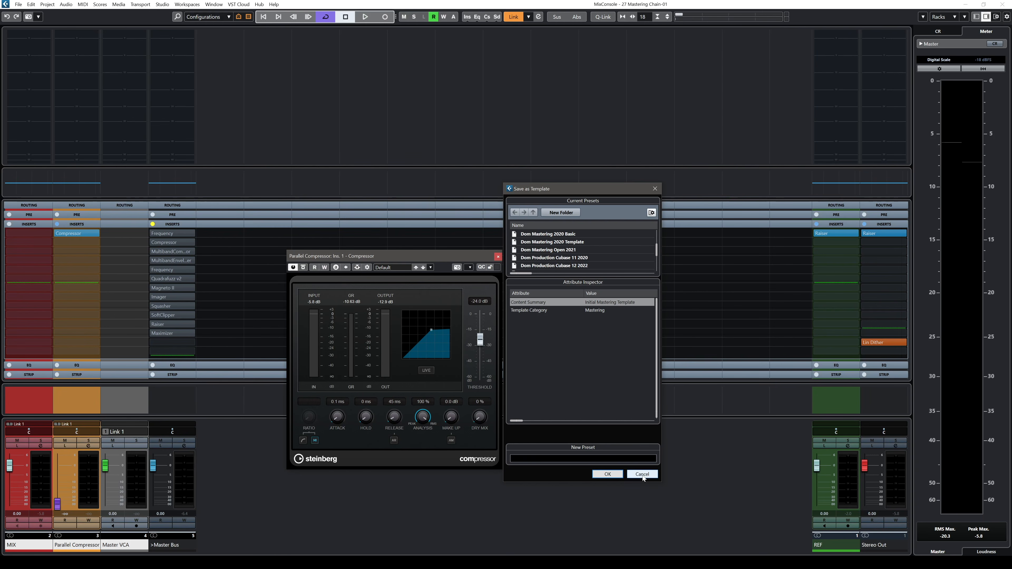
click(642, 474)
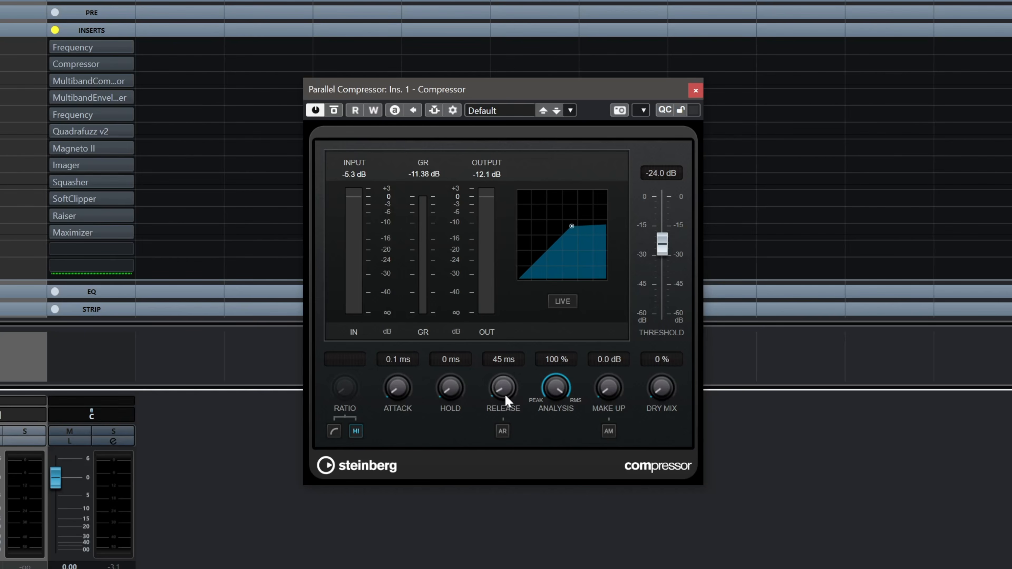
Adjust the Release of the Parallel Compressor channel's Compressor to about 50 ms
mouse_move(506, 395)
mouse_down()
mouse_move(510, 352)
mouse_move(514, 409)
mouse_up()
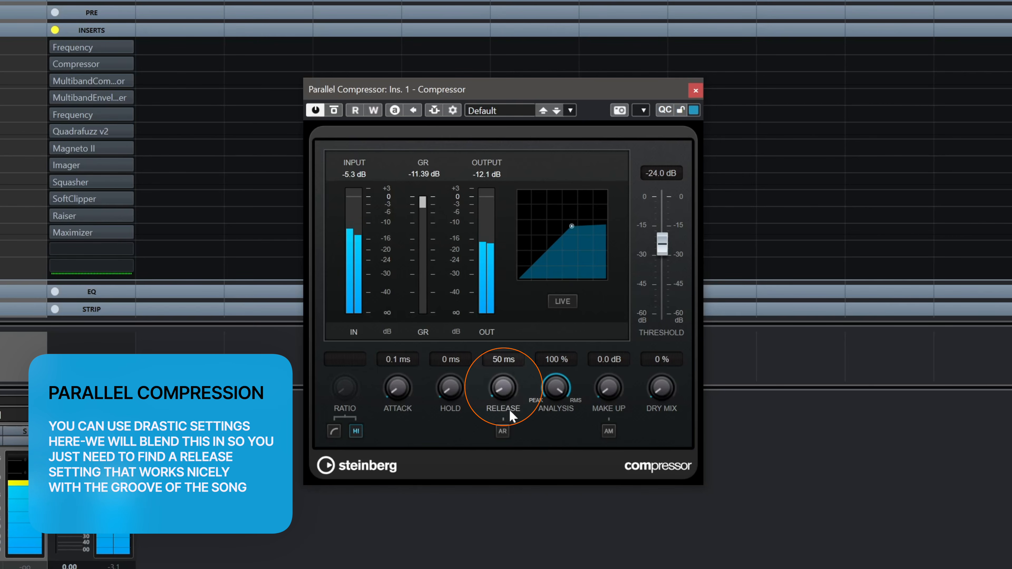
drag(502, 390, 502, 395)
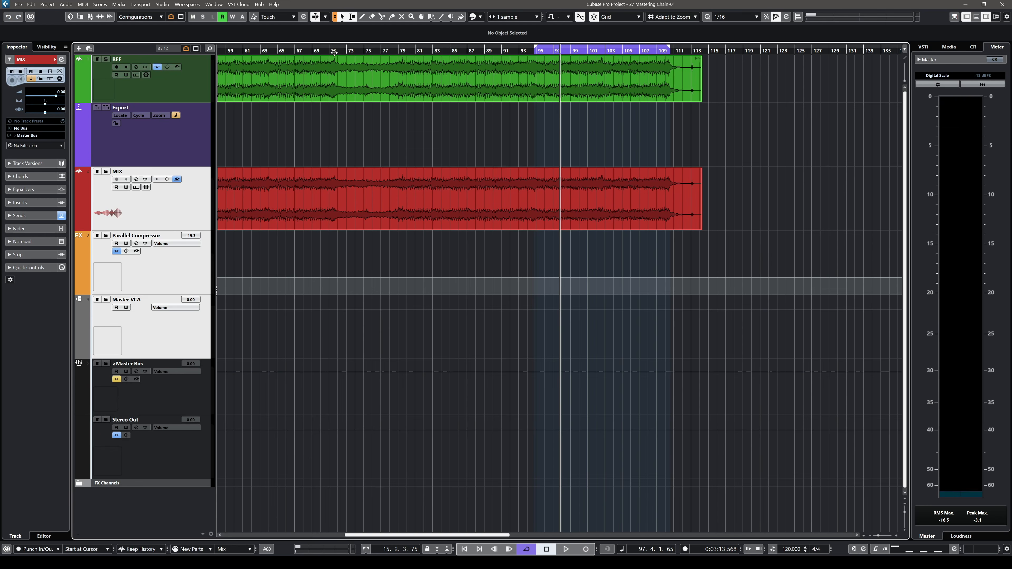
Play the song from an earlier passage and compare it with the Parallel Compressor channel muted and unmuted
click(334, 52)
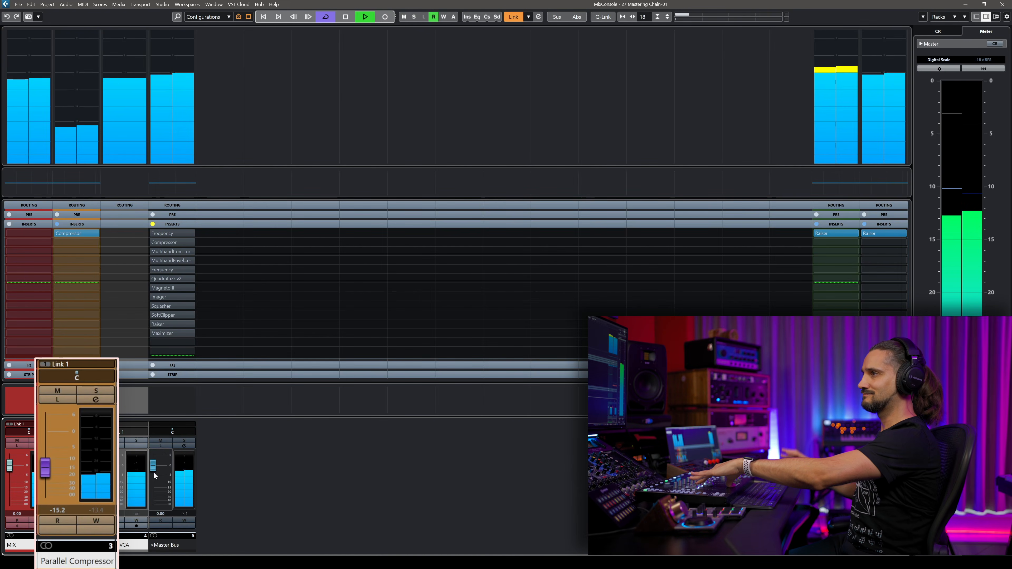
key(m)
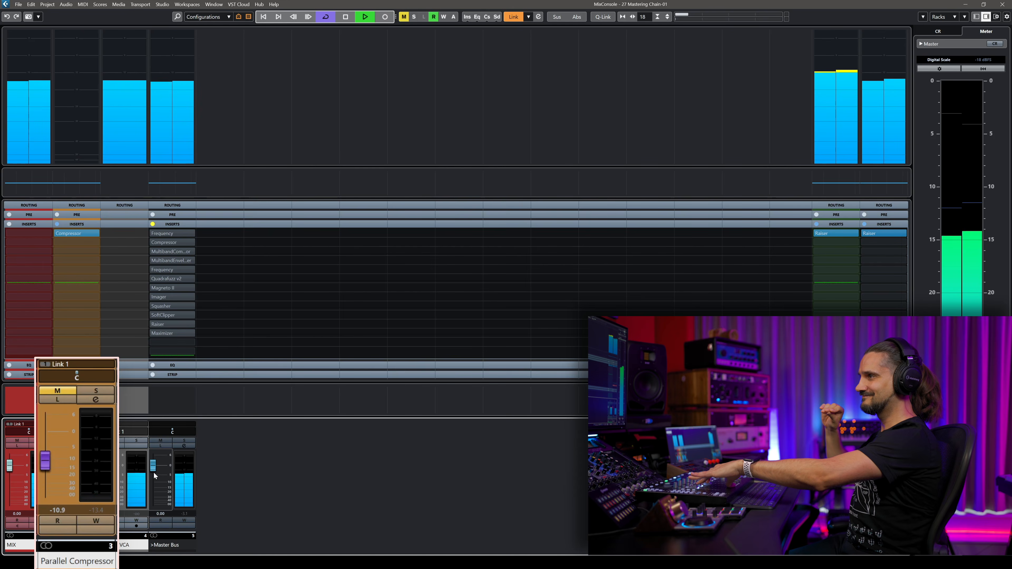
key(m)
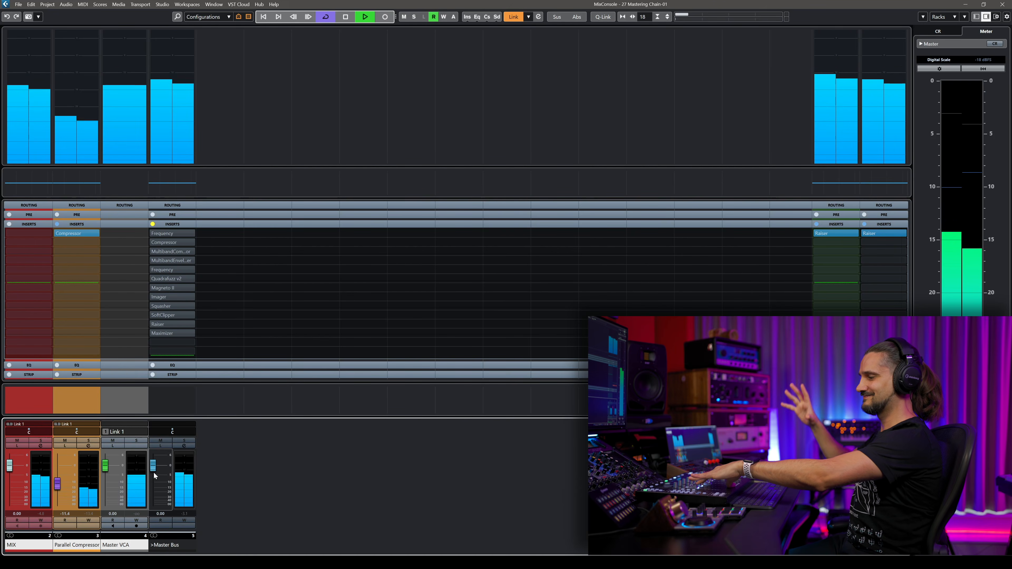
key(m)
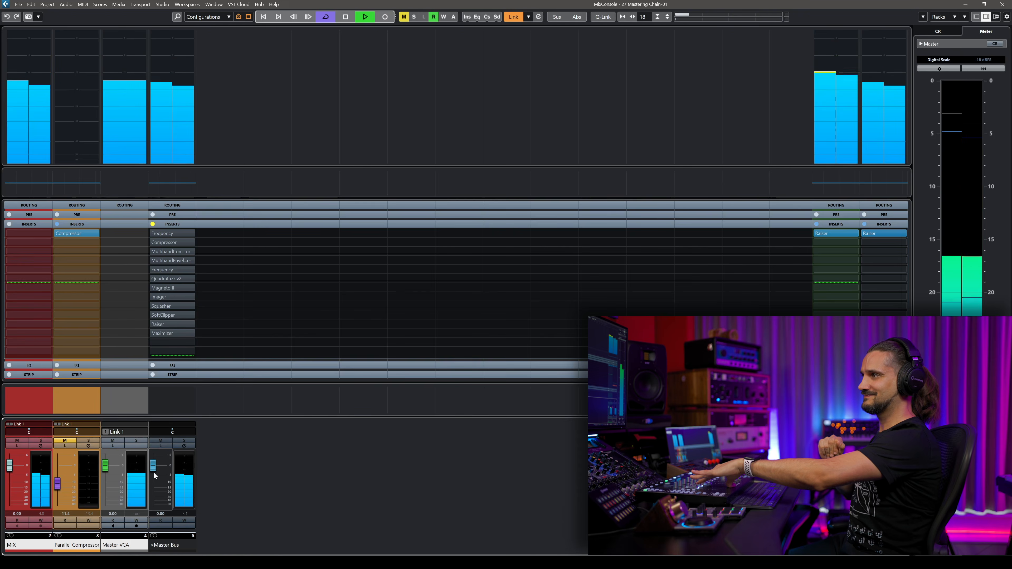
key(m)
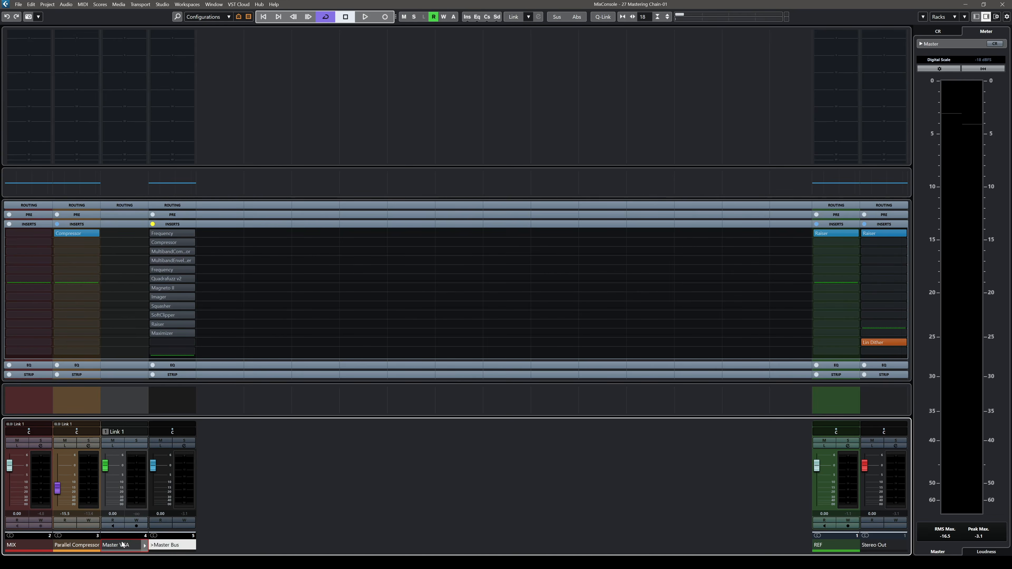
Select the Master VCA channel and return its fader to 0.00 dB
click(123, 545)
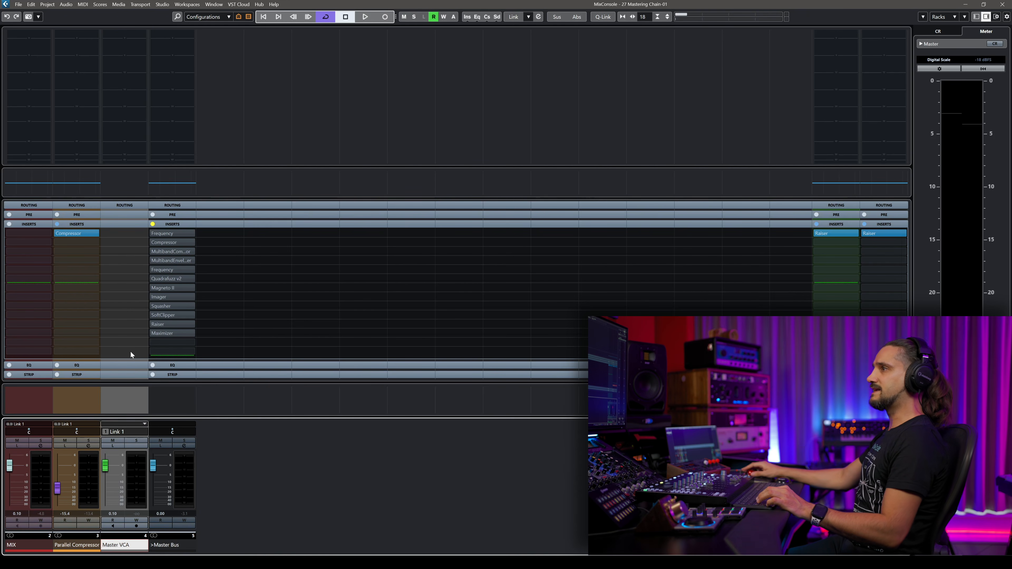
mouse_move(169, 264)
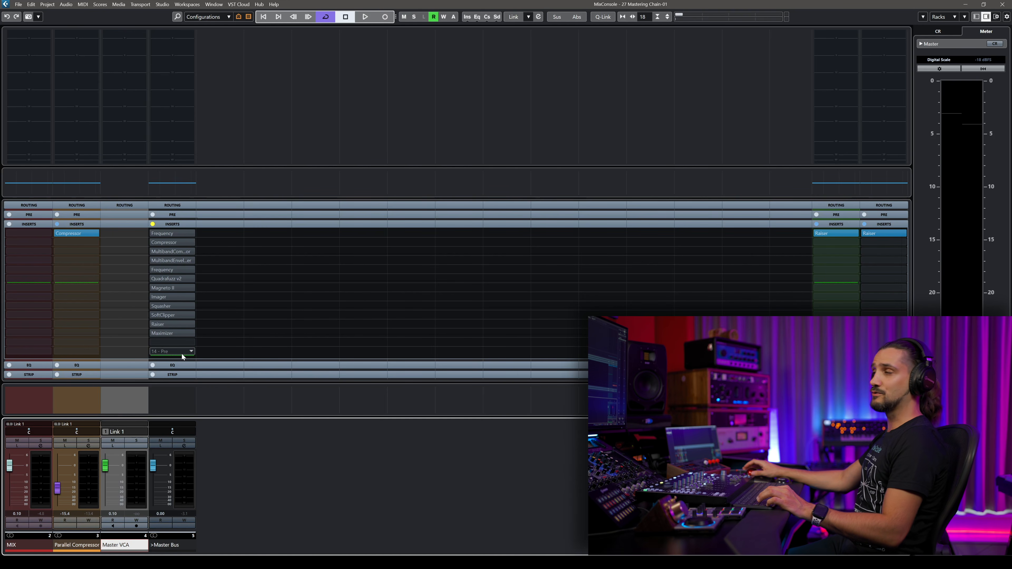
click(110, 461)
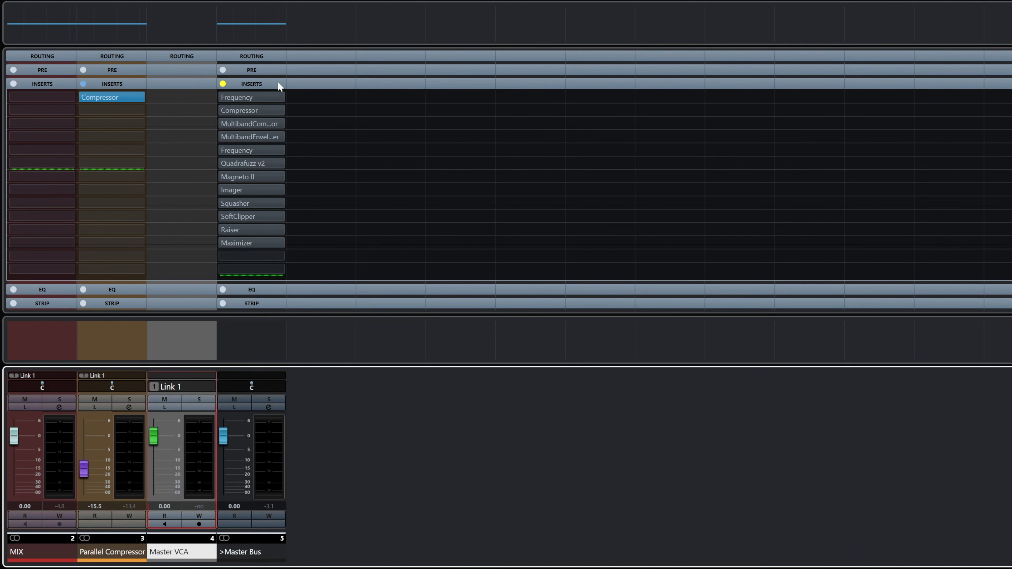
click(279, 84)
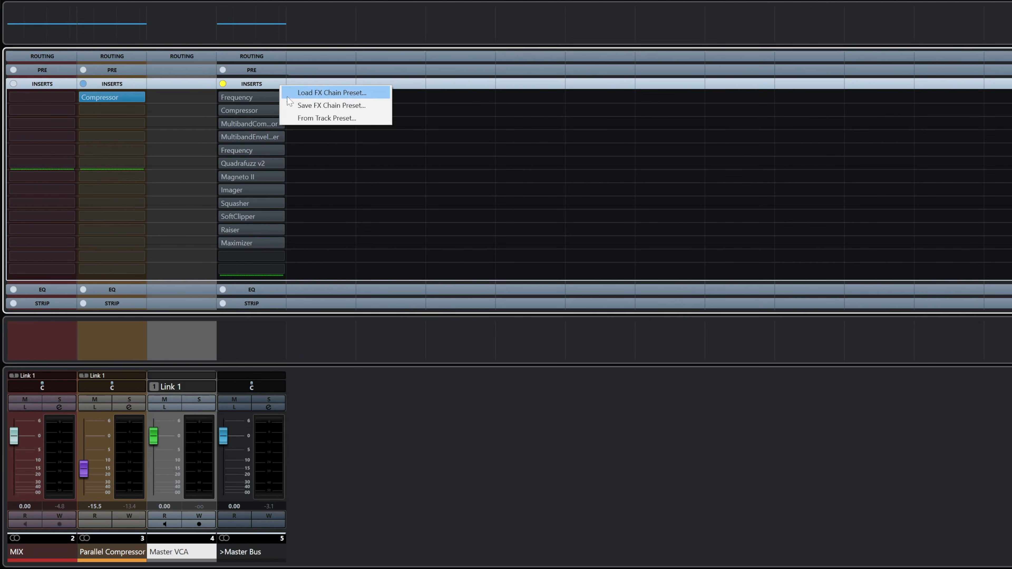
click(291, 106)
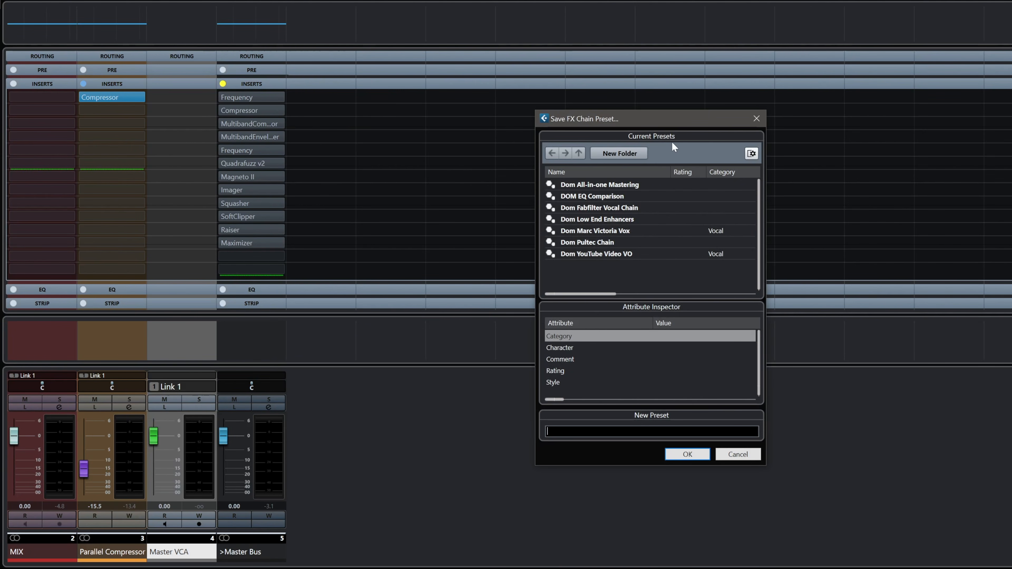
click(738, 454)
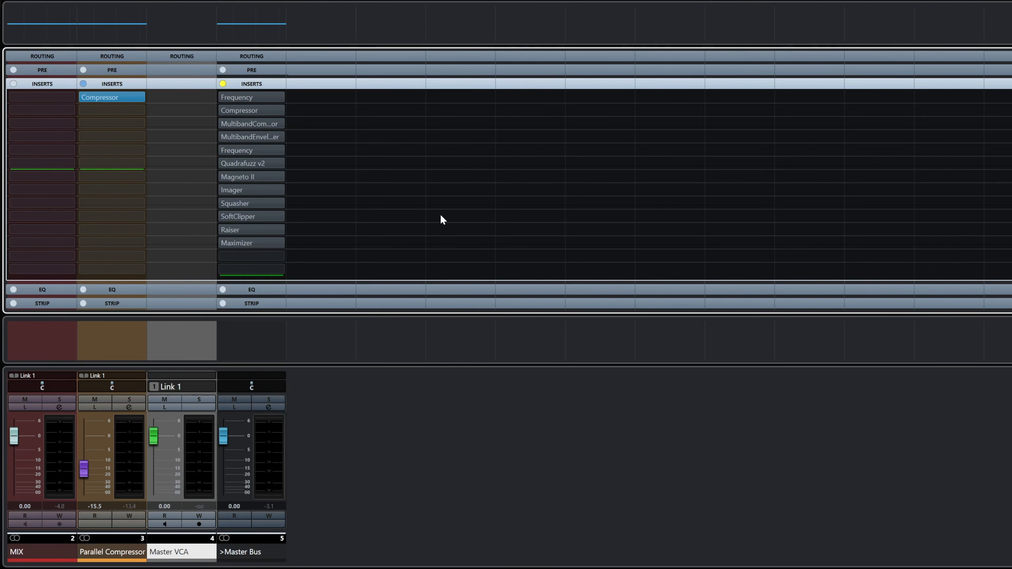
Search the FX chain presets for "dom all" and close the preset browser without loading one
click(280, 85)
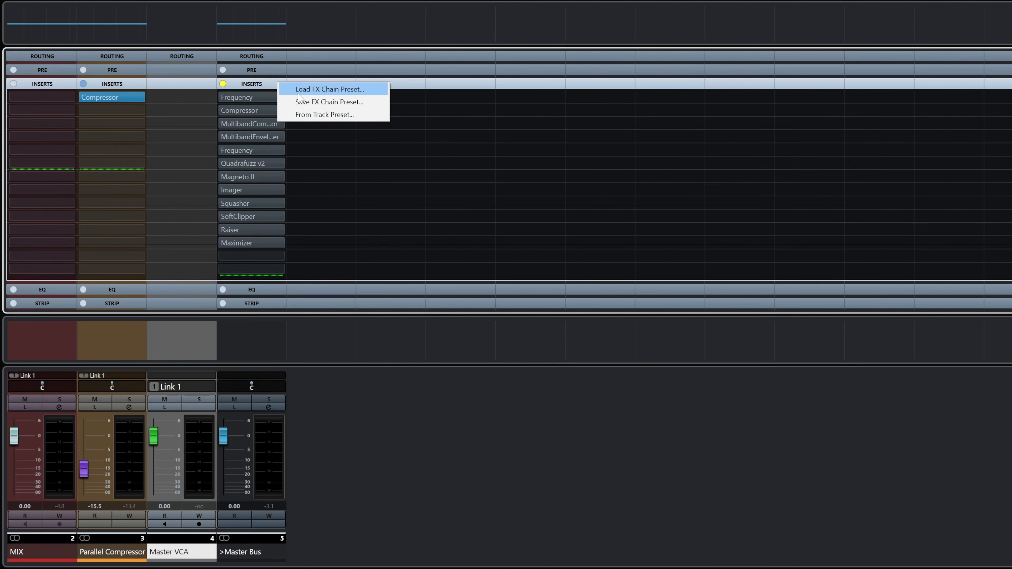
click(299, 89)
text(all)
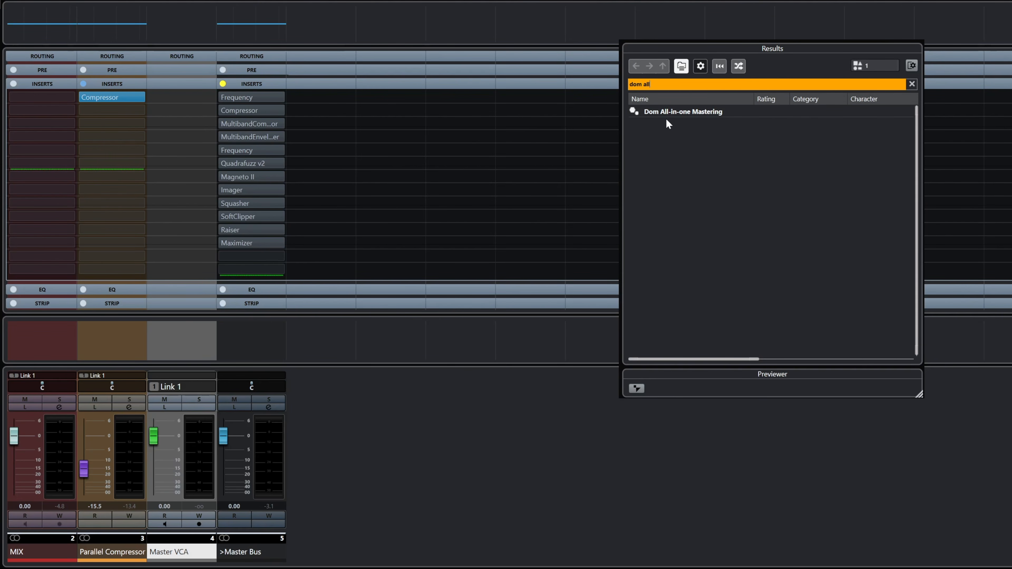
click(538, 181)
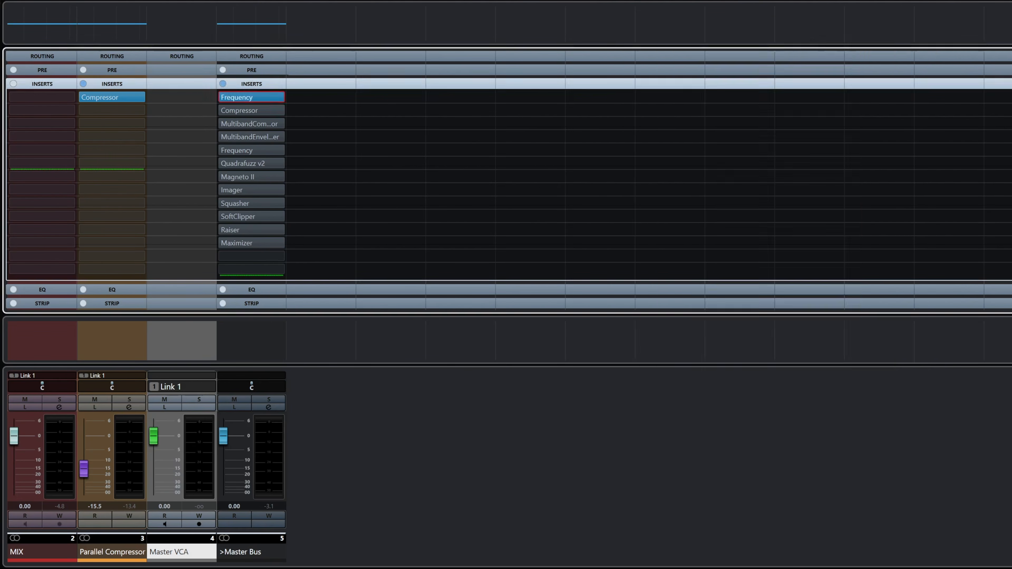
Open the Frequency EQ in the Master Bus's first insert and lower the Side gain of band 2
click(235, 97)
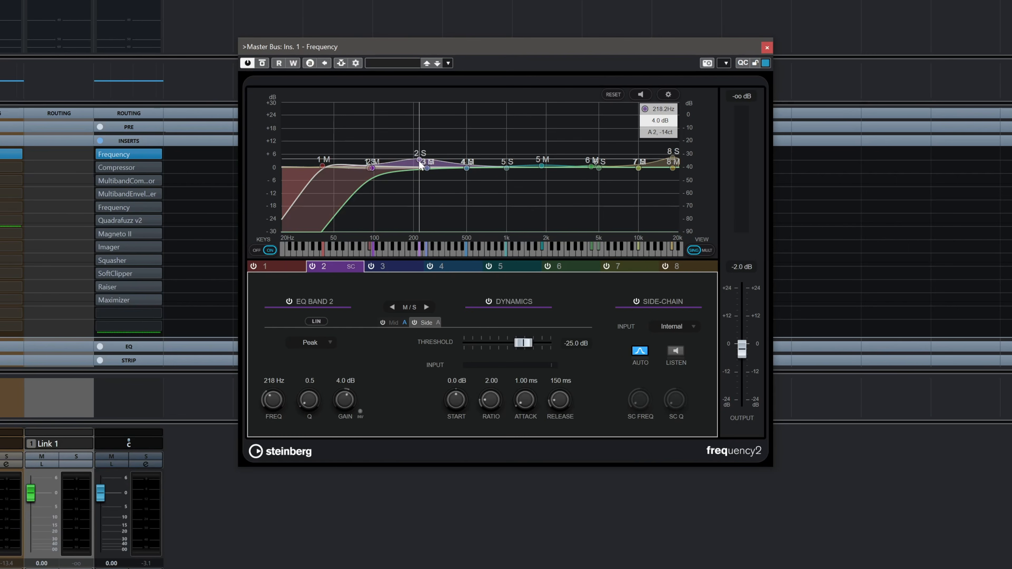
drag(419, 160, 419, 166)
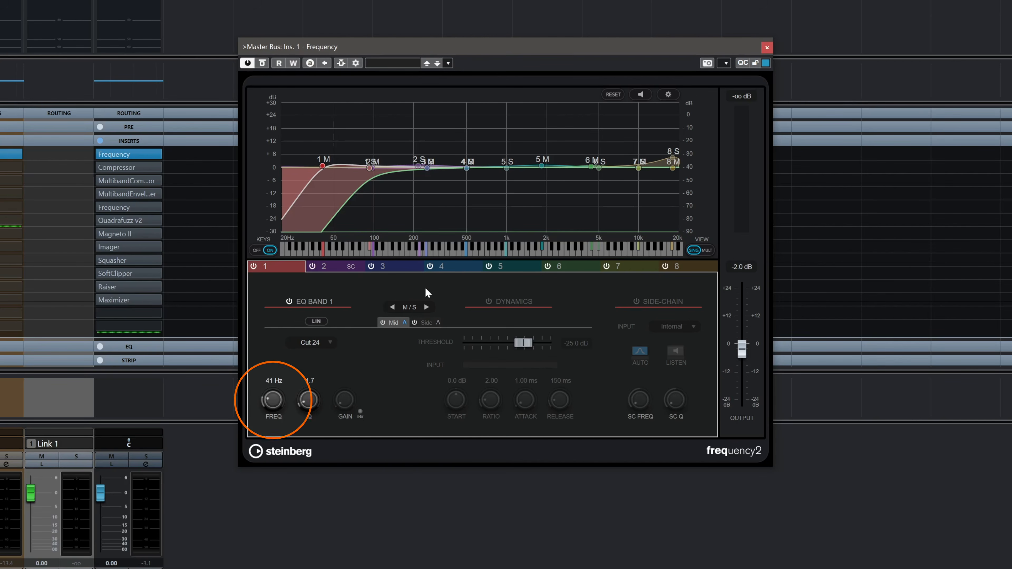
Adjust the Side low-cut frequency of EQ band 1 around 86 Hz while auditioning only the Side signal
click(425, 324)
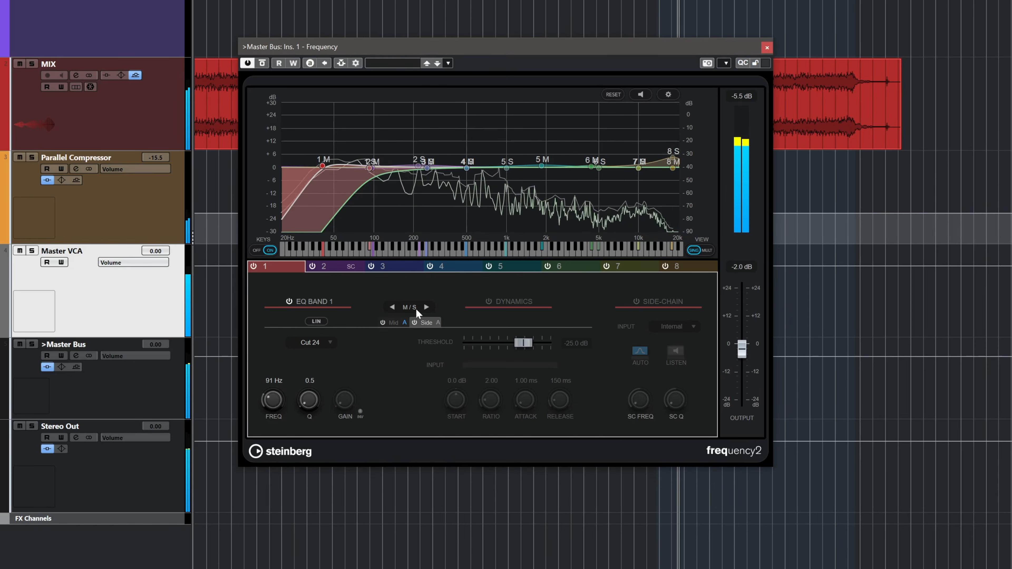
mouse_move(281, 396)
mouse_down()
mouse_move(271, 385)
mouse_move(273, 300)
mouse_move(275, 404)
mouse_up()
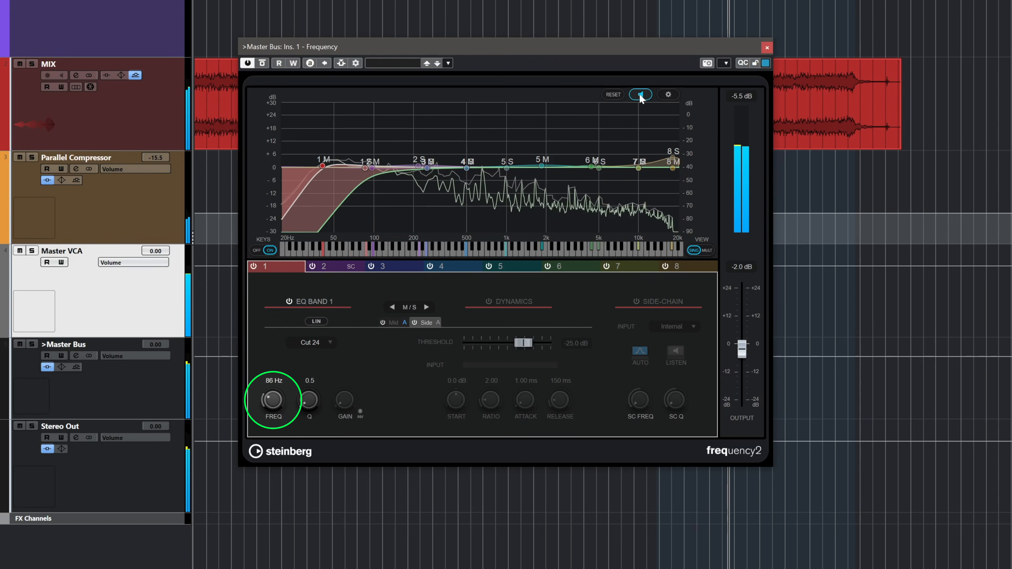
drag(283, 391, 268, 412)
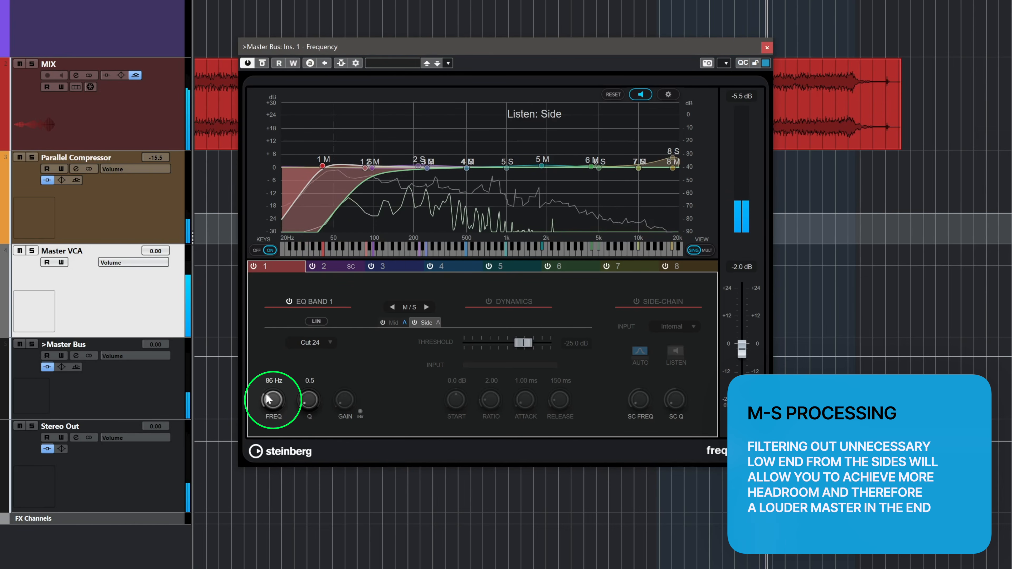
drag(266, 395, 267, 394)
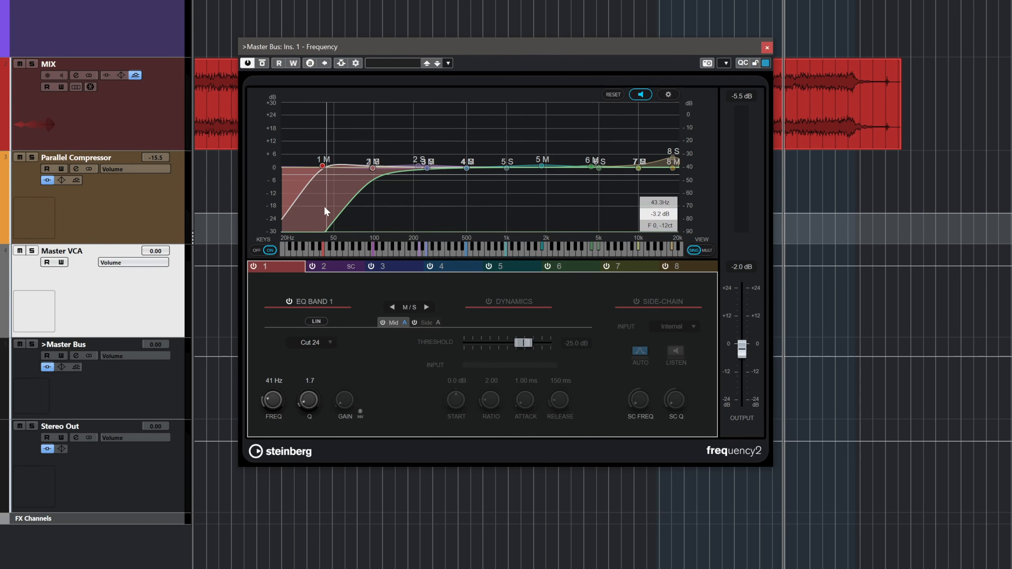
Sweep the Q of band 1's Mid low cut at 41 Hz up to 20.0, and settle on 2.3
drag(306, 403, 307, 408)
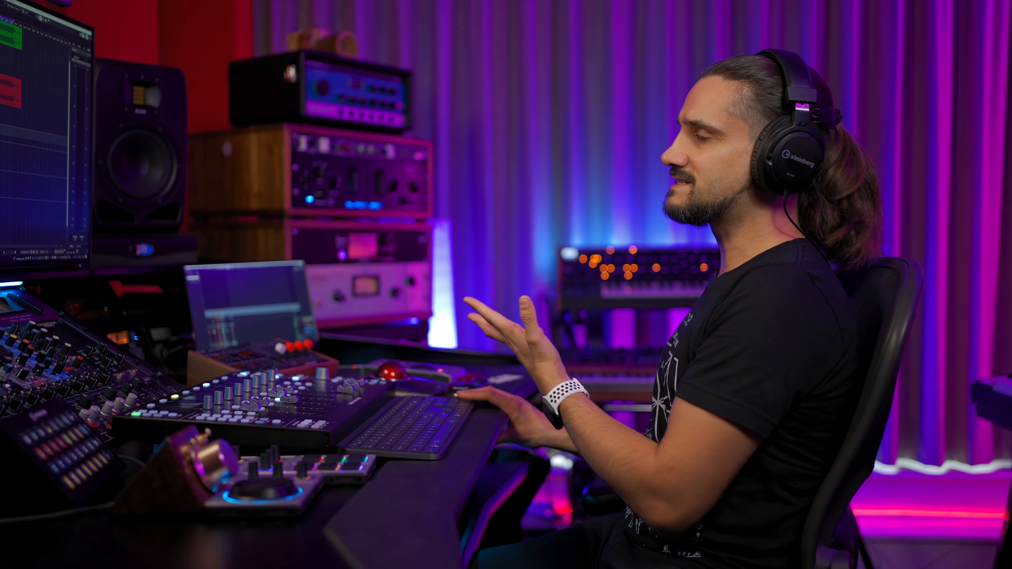
drag(310, 400, 314, 384)
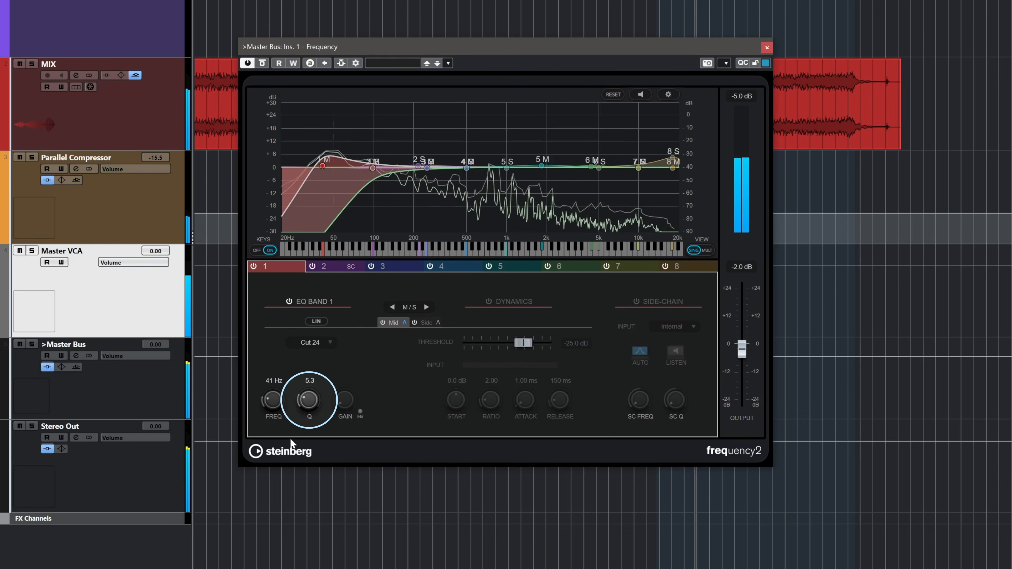
drag(304, 400, 301, 353)
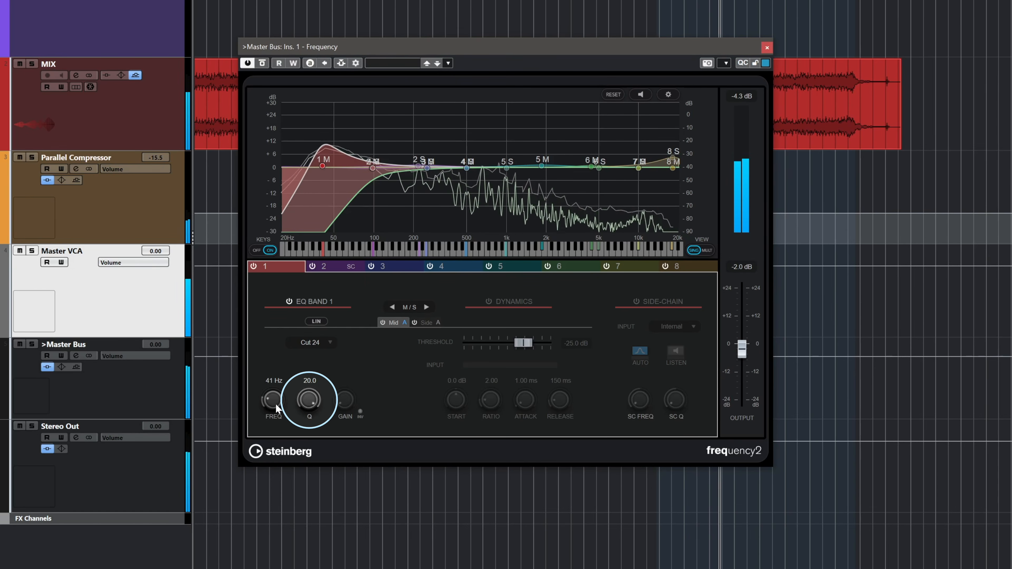
drag(276, 407, 275, 402)
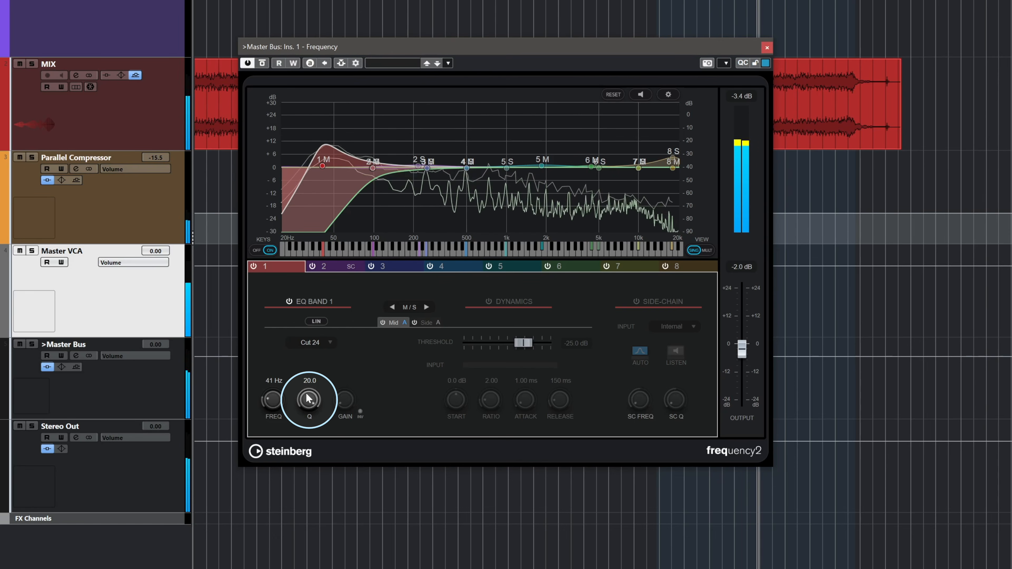
mouse_move(312, 510)
mouse_down()
mouse_move(306, 411)
mouse_move(316, 495)
mouse_up()
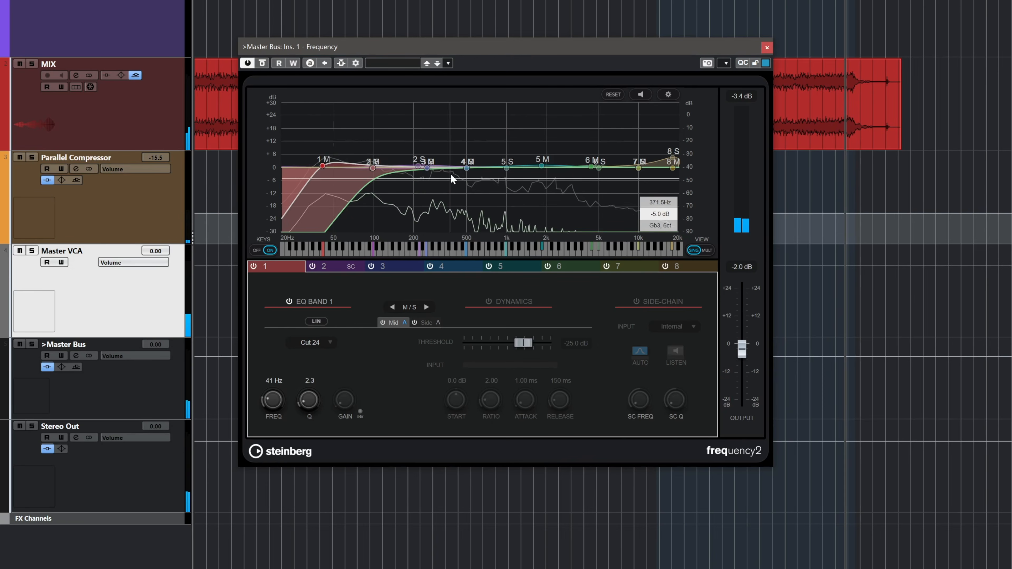
Fine-tune the band 5 Mid peak around 1.76 kHz and 1.9 dB, and nudge the band 8 Side point
drag(542, 163, 540, 164)
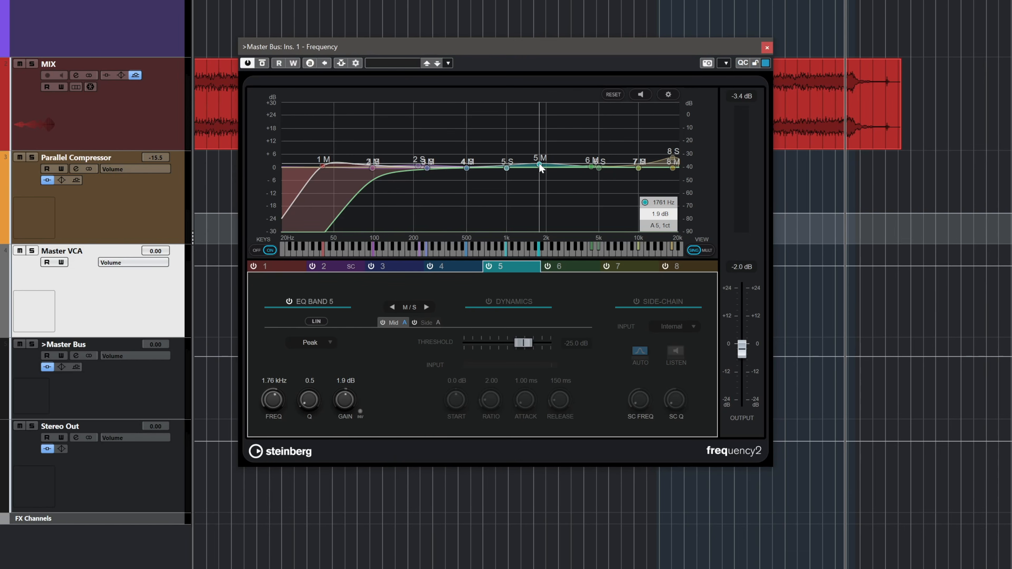
drag(540, 165, 539, 165)
drag(672, 155, 673, 157)
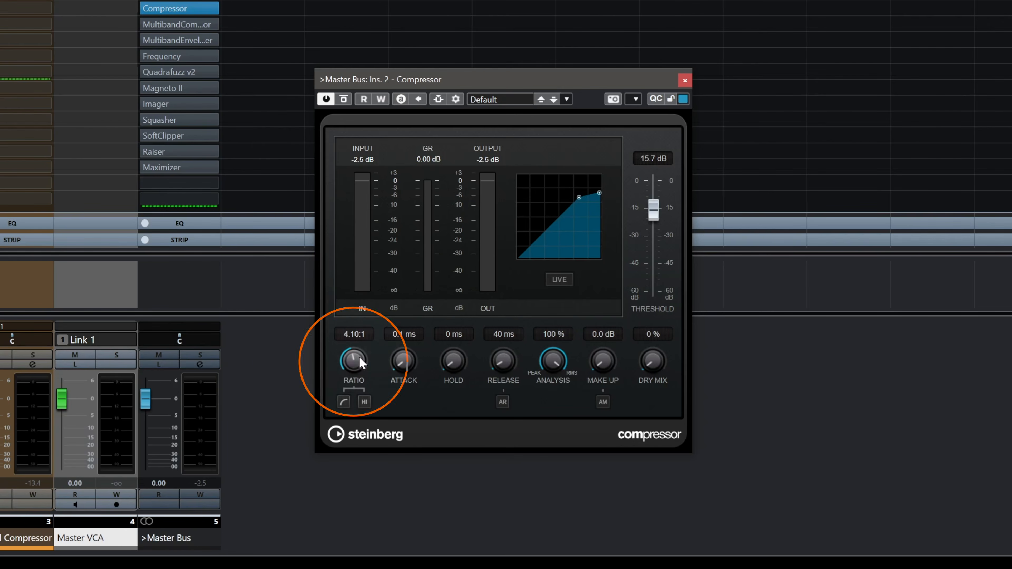
Set the Attack of the Master Bus Compressor to 31.1 ms
drag(406, 390, 397, 338)
mouse_move(400, 327)
mouse_down()
mouse_move(406, 319)
mouse_move(406, 332)
mouse_up()
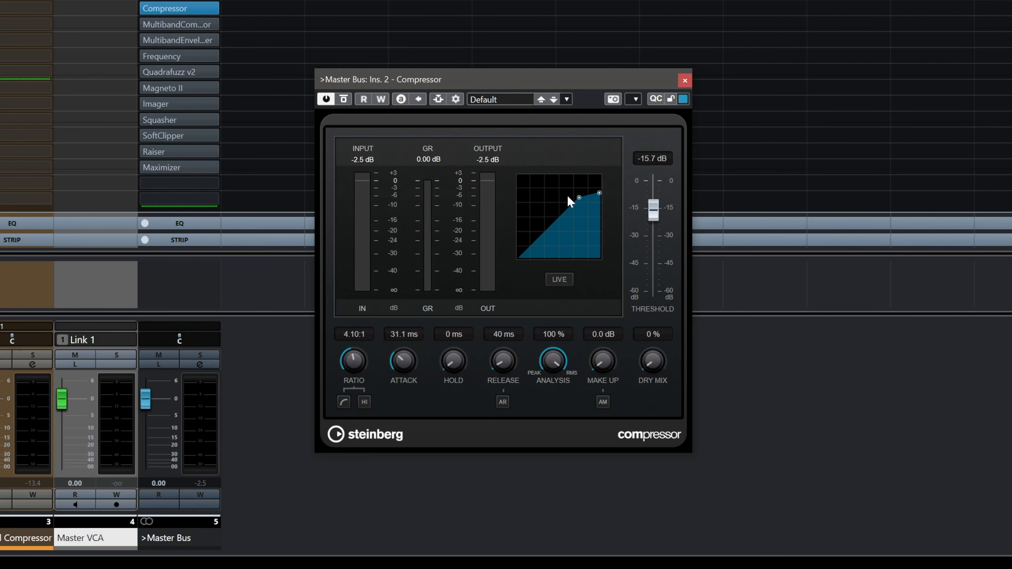
Set the Master Bus Compressor's Attack to about 31.6 ms and Release to 10 ms, and readjust its Threshold during playback
key(space)
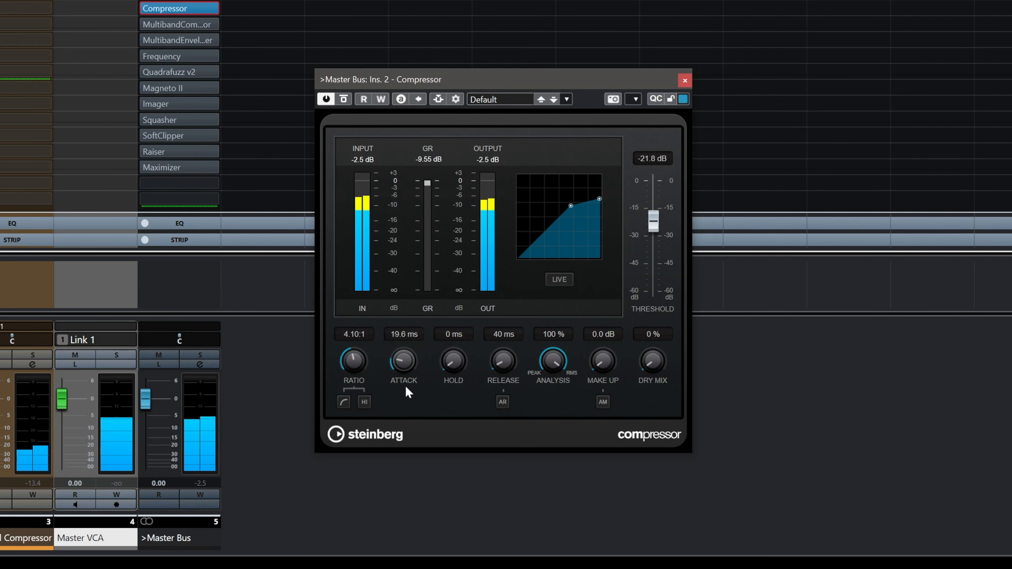
drag(405, 389, 402, 442)
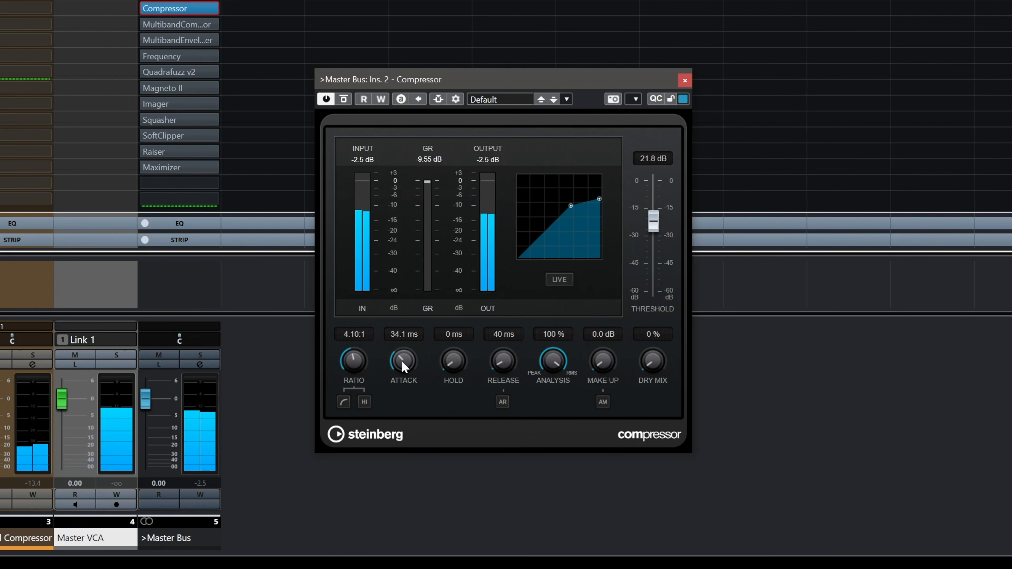
drag(402, 367, 403, 373)
drag(503, 359, 505, 362)
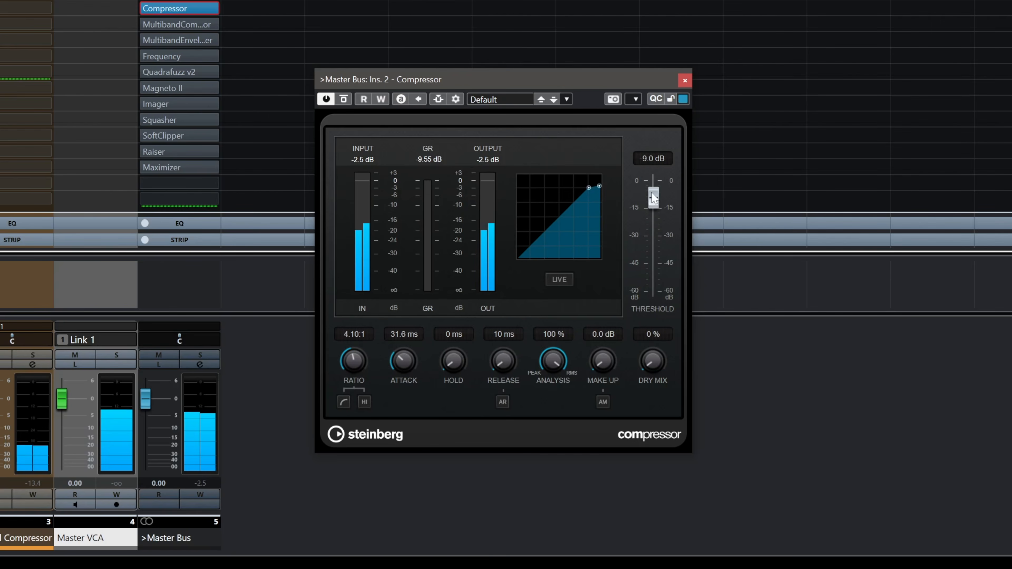
drag(655, 210, 656, 213)
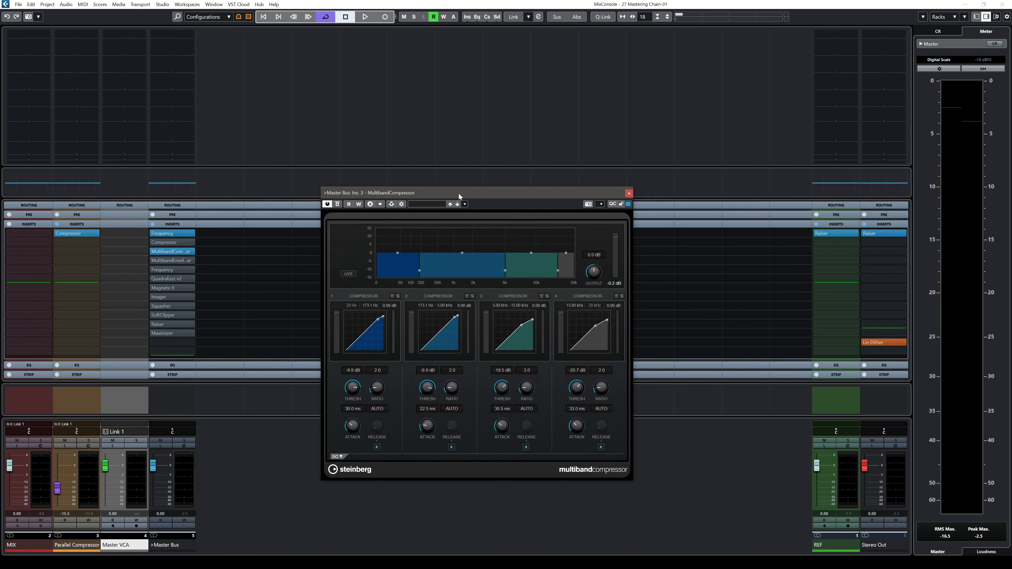
Compare the MultibandCompressor in insert 3 of the Master Bus bypassed and active during playback
drag(459, 193, 379, 174)
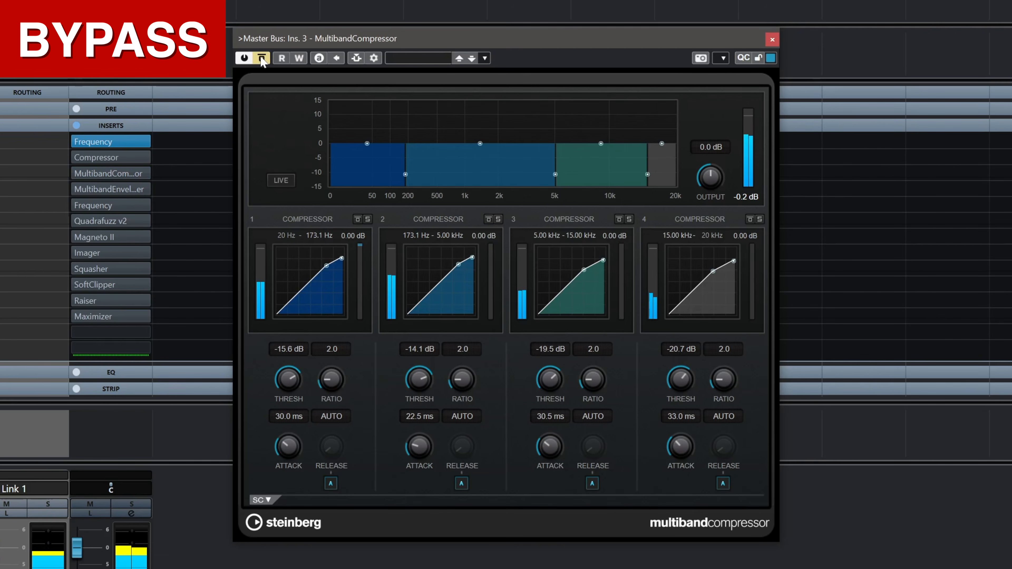
click(261, 59)
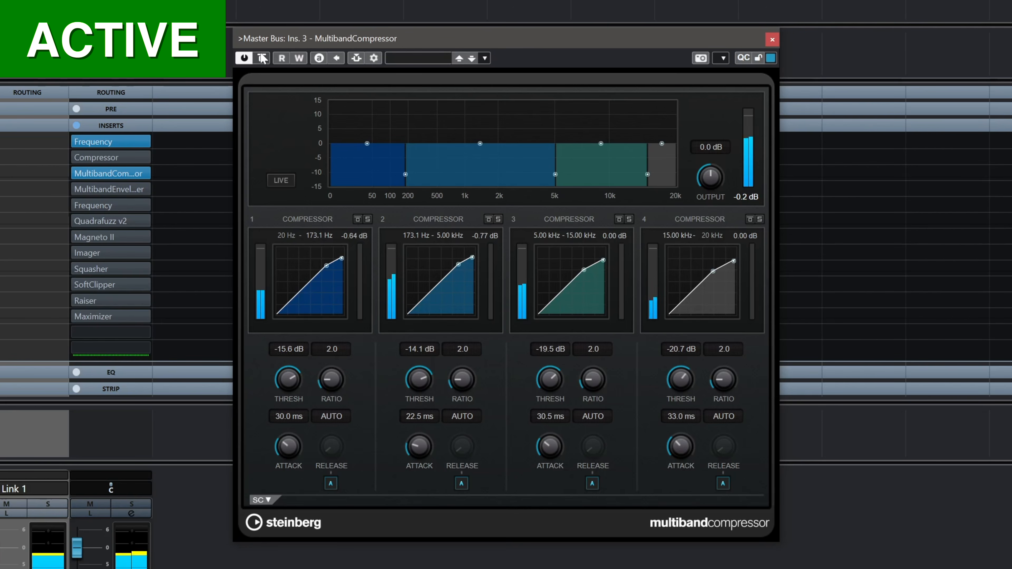
click(261, 59)
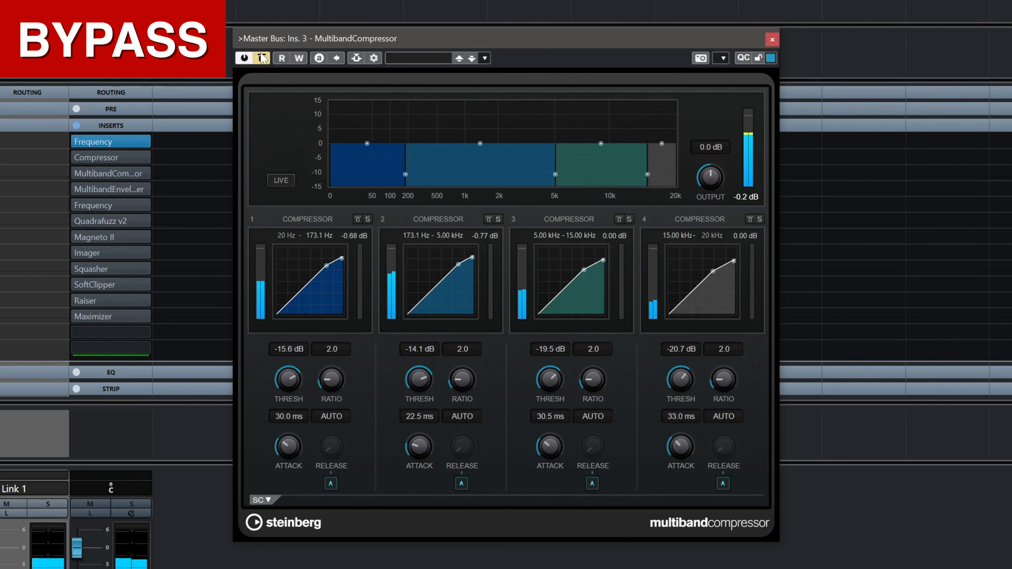
click(262, 59)
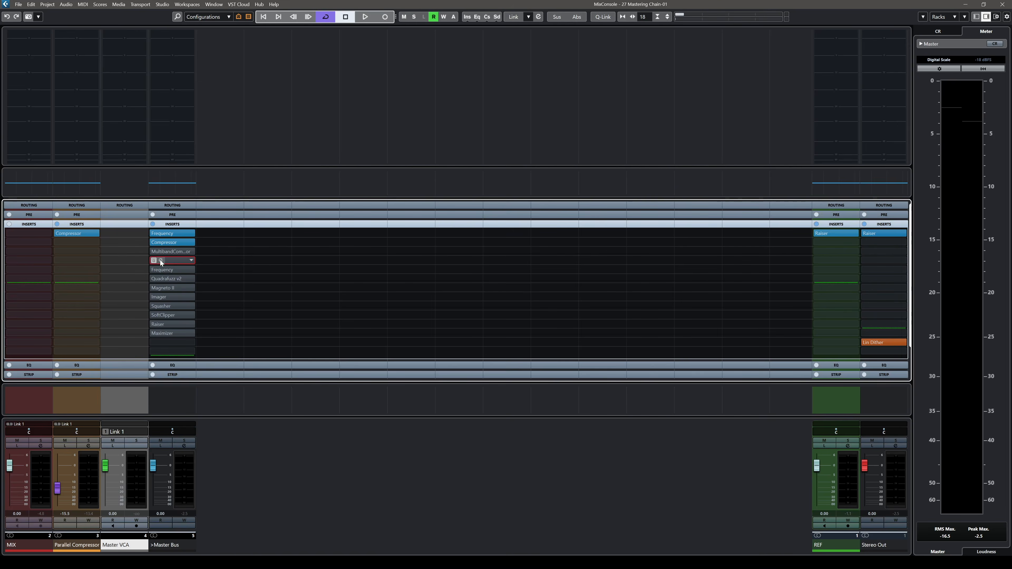
Activate the MultibandEnvelopeShaper, set the band attacks to 1.6, 3.6, 3.4 and 1.6 dB, and compare it against bypass
click(171, 260)
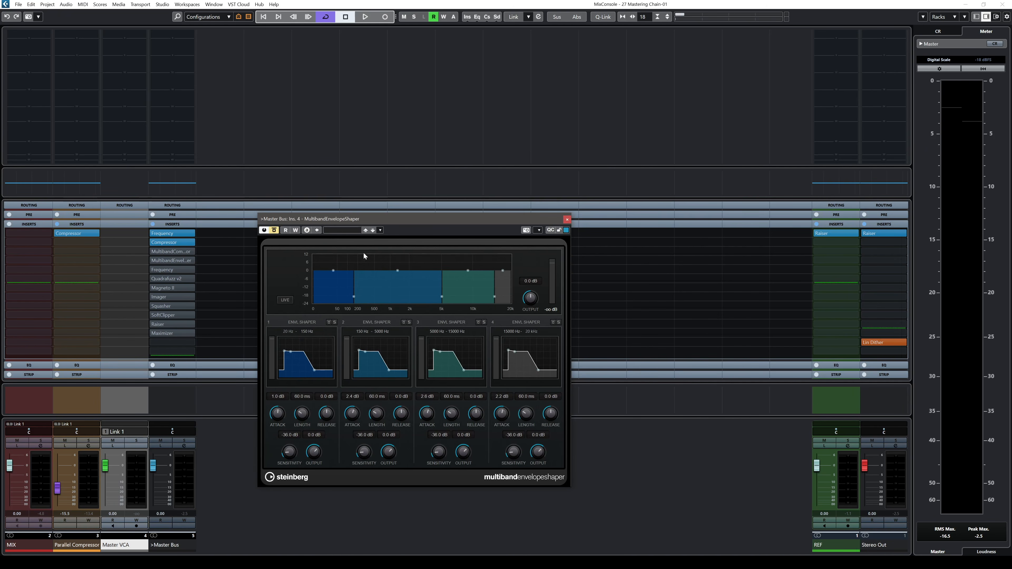
drag(352, 215, 340, 207)
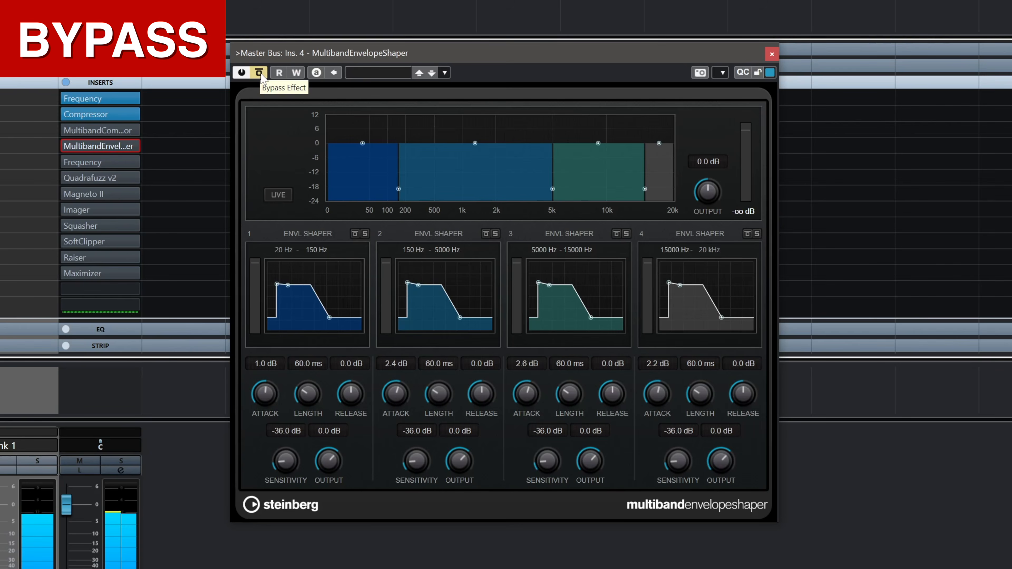
click(259, 73)
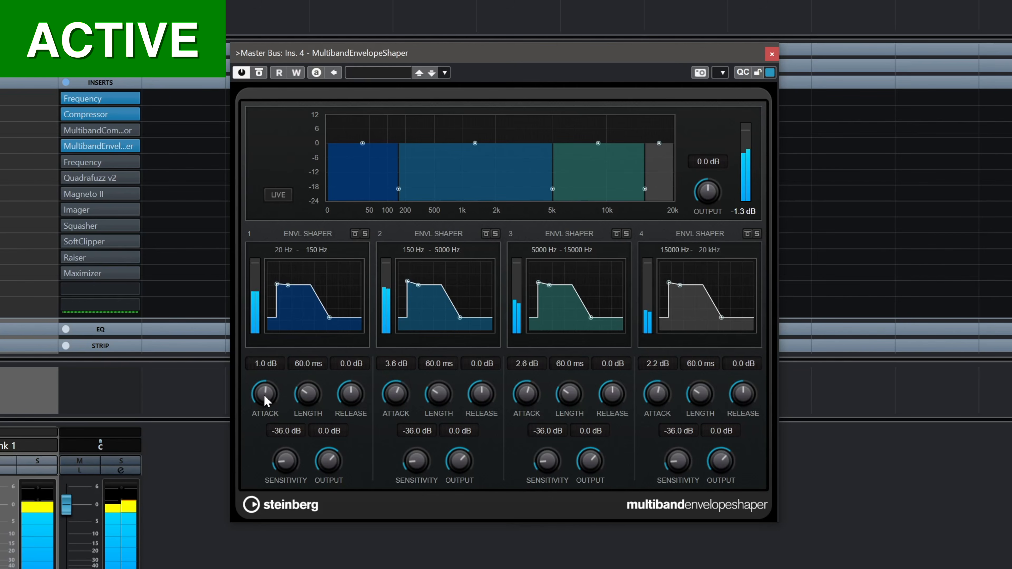
drag(267, 366, 266, 399)
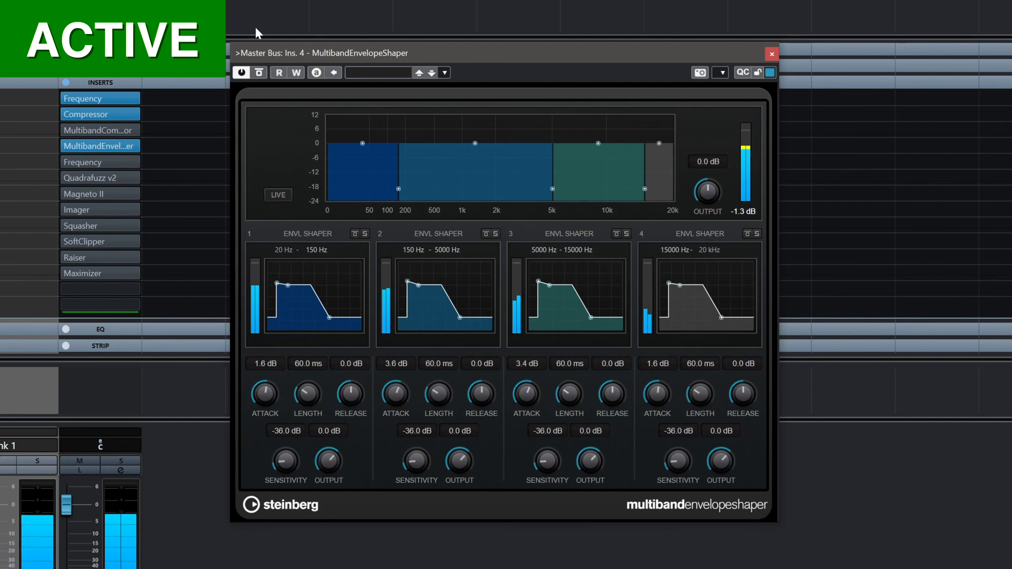
click(259, 72)
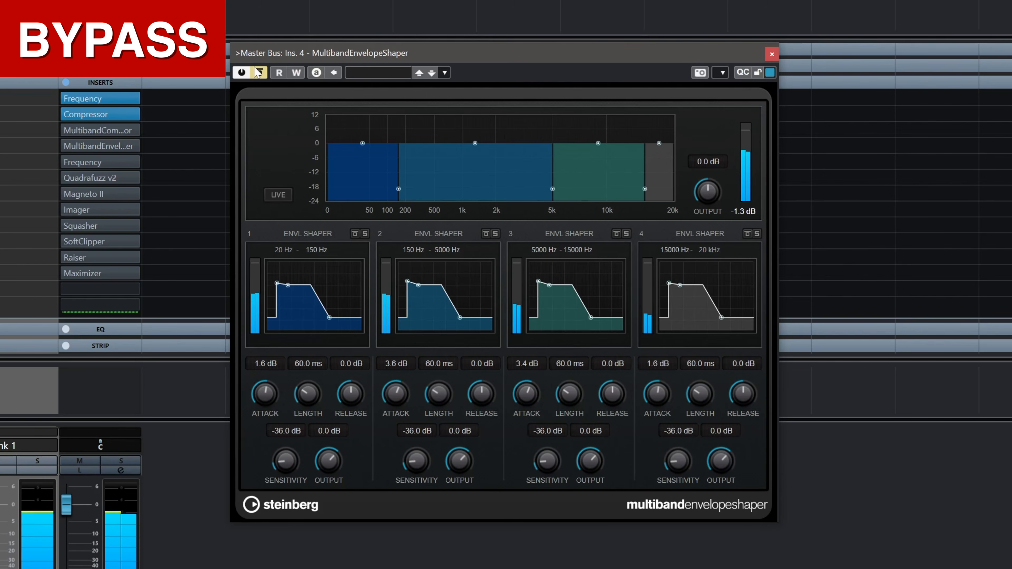
click(259, 73)
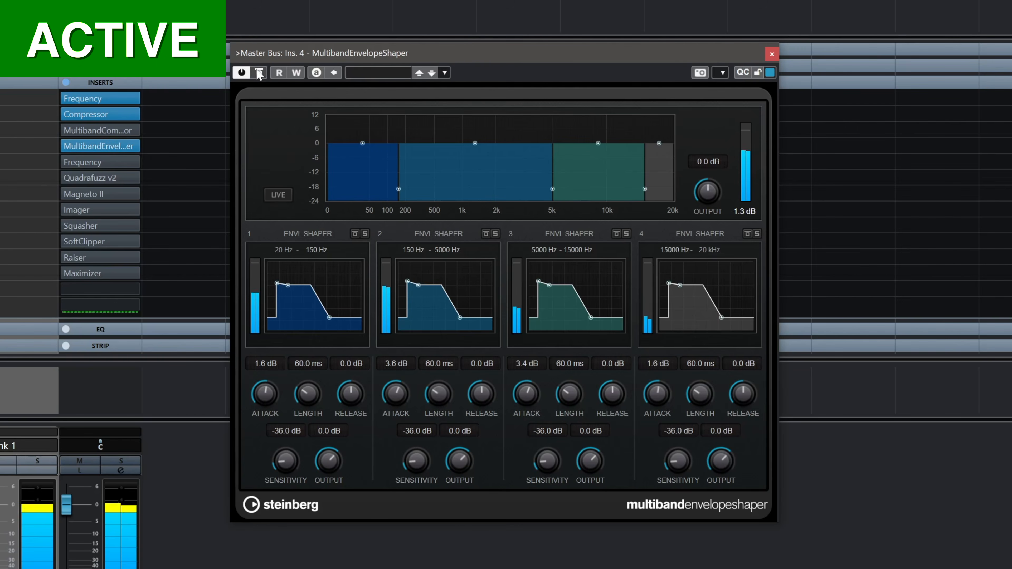
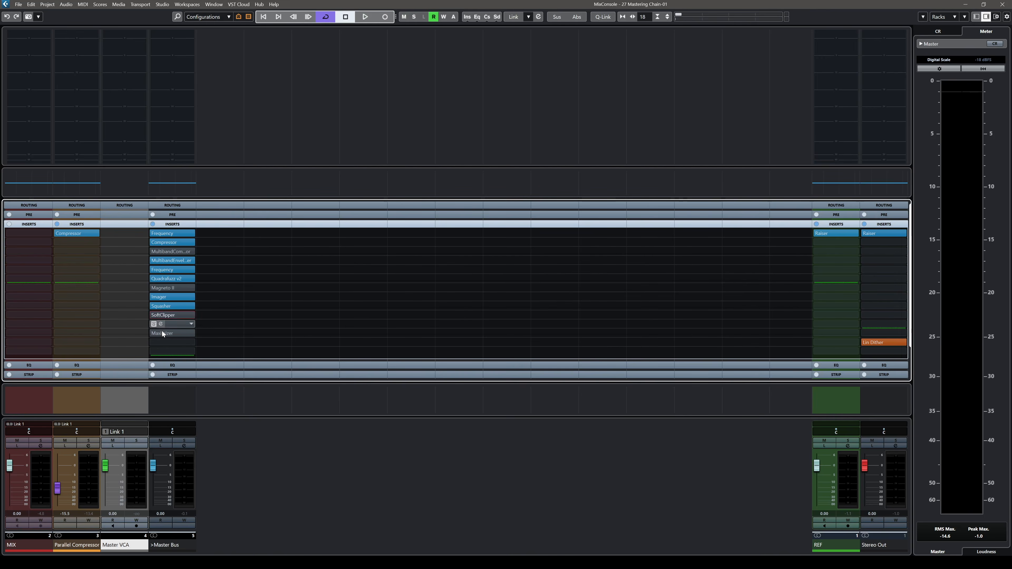
Move Raiser and Maximizer down one insert slot on the Master Bus and load FIRETHECLIP into the freed slot 11
drag(162, 334, 167, 334)
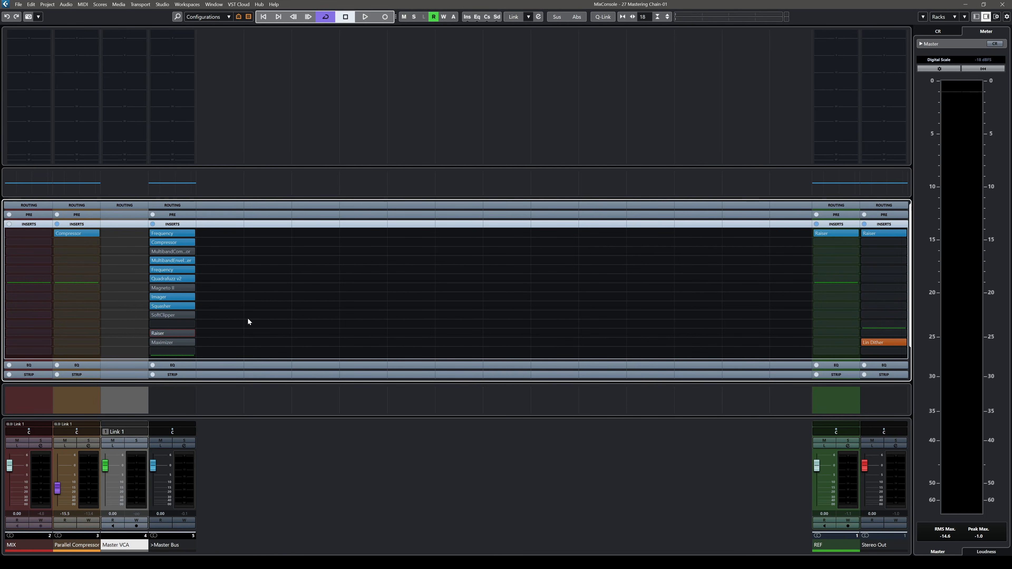
click(187, 333)
drag(474, 206, 428, 205)
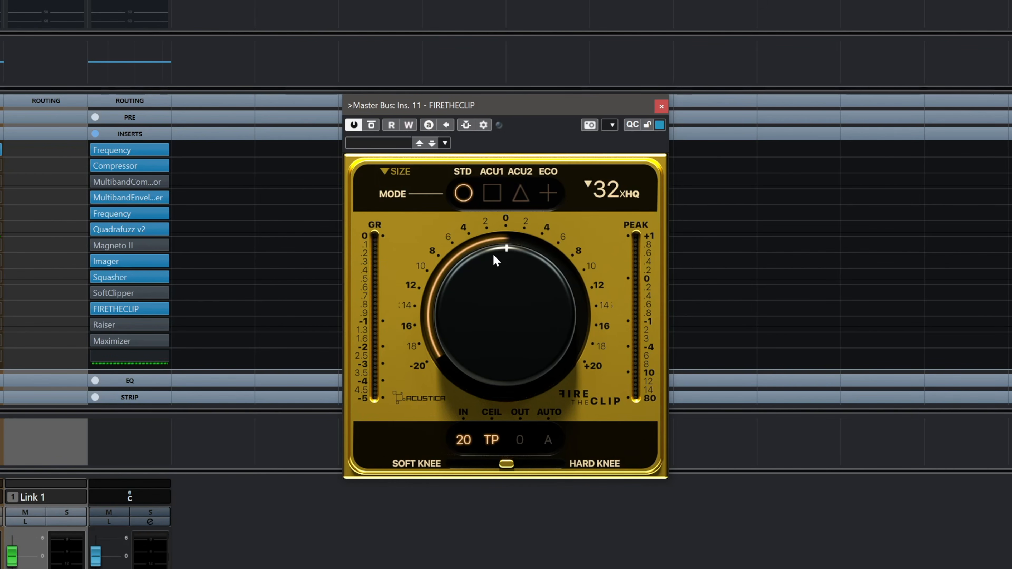
Raise the FIRETHECLIP input to about 6 during playback, compare it against bypass, and close the plug-in window
key(space)
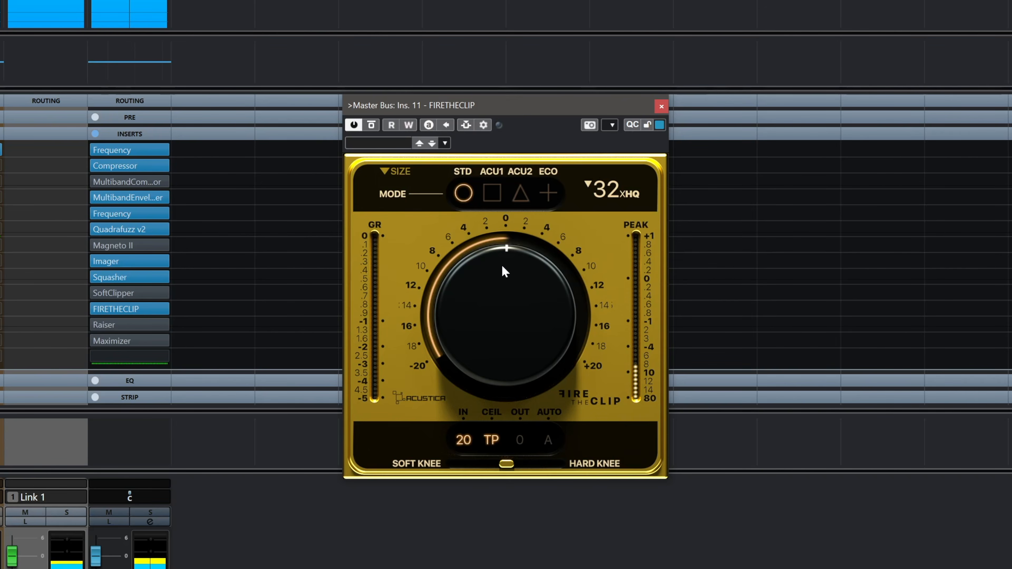
drag(501, 294, 503, 280)
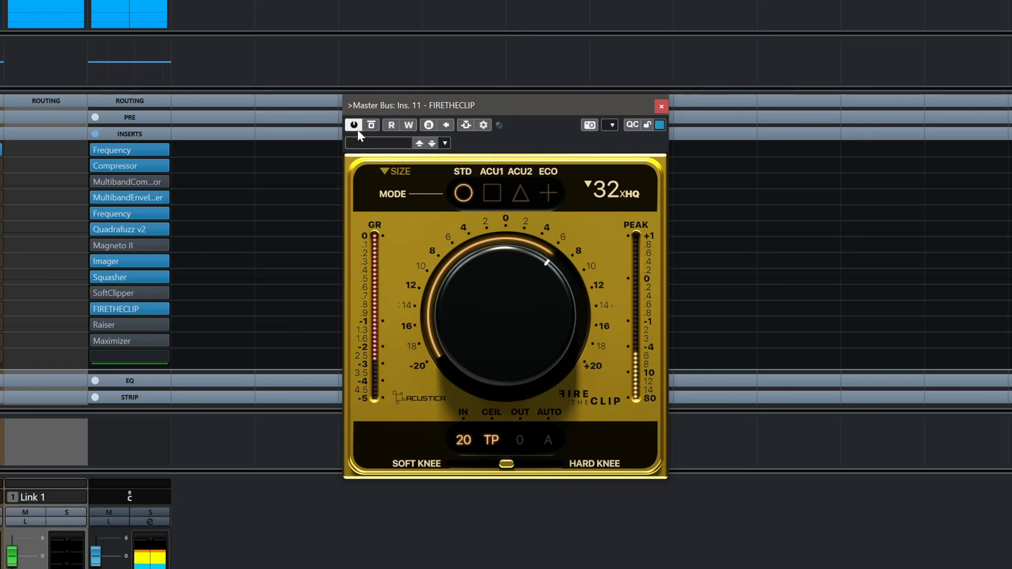
click(370, 126)
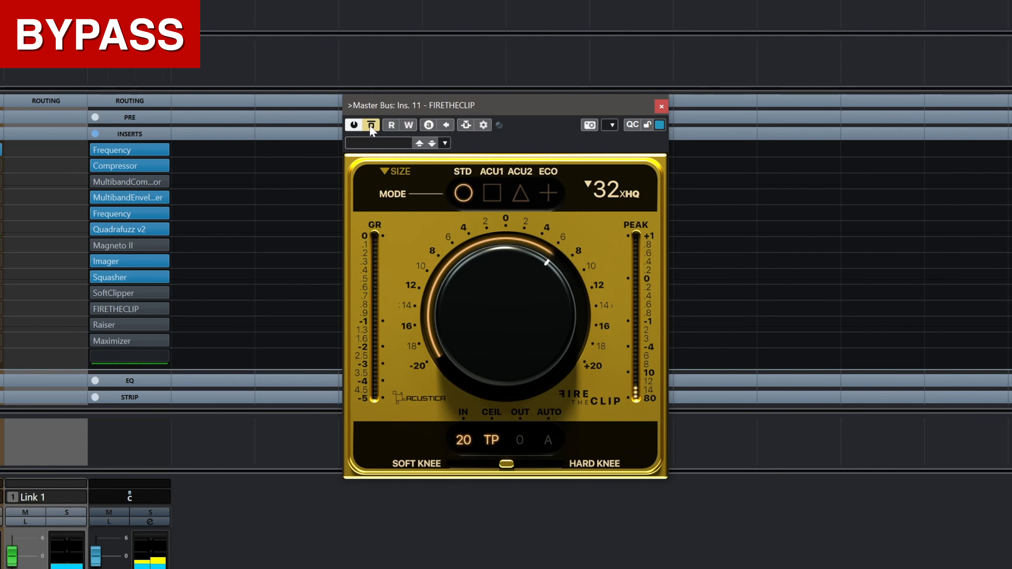
click(371, 126)
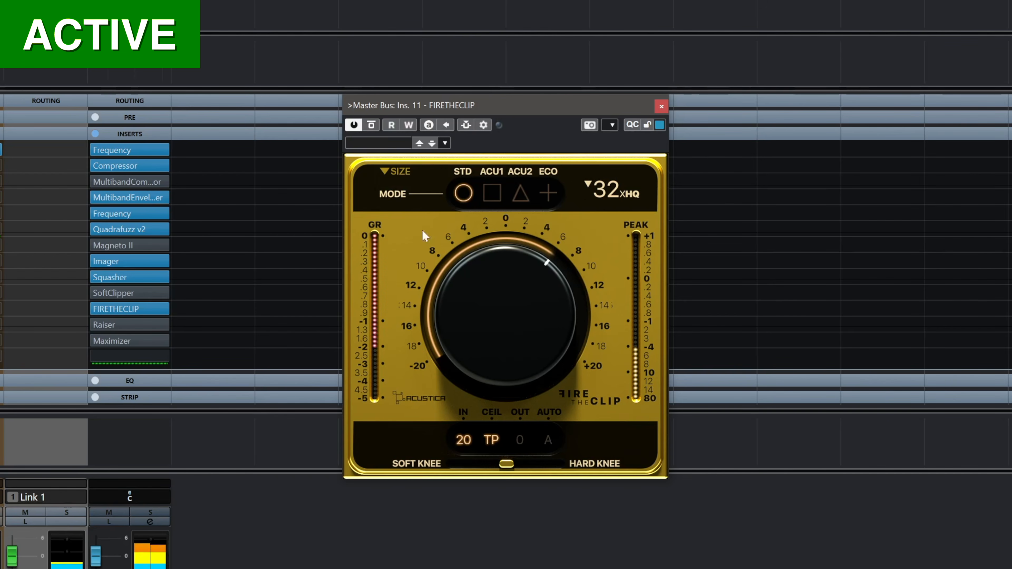
scroll(472, 268, down, 3)
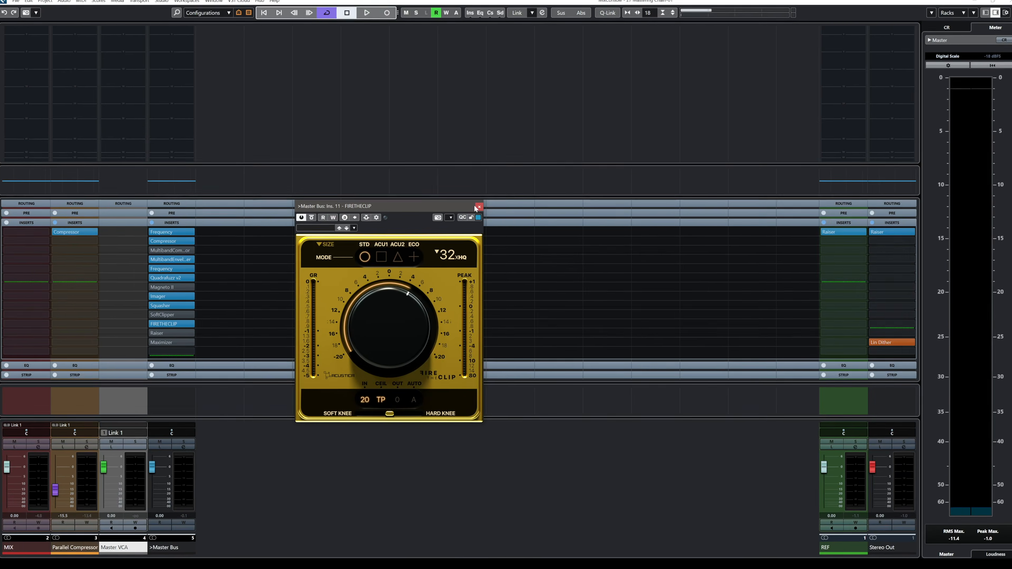
click(662, 106)
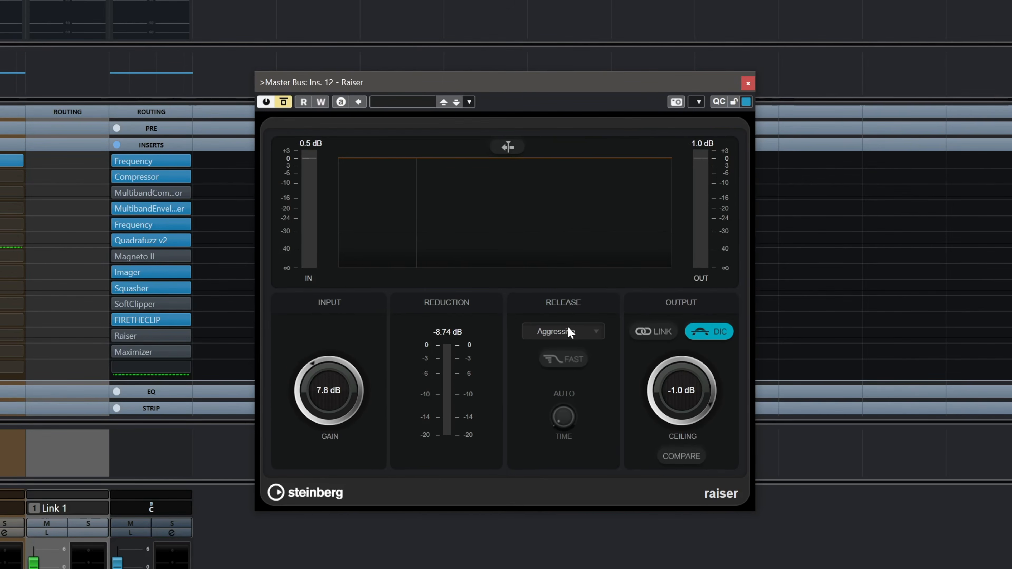
Activate the Master Bus Raiser with Aggressive release, reset its input gain to 0.0 dB, and raise it to around 2.8 dB
click(569, 332)
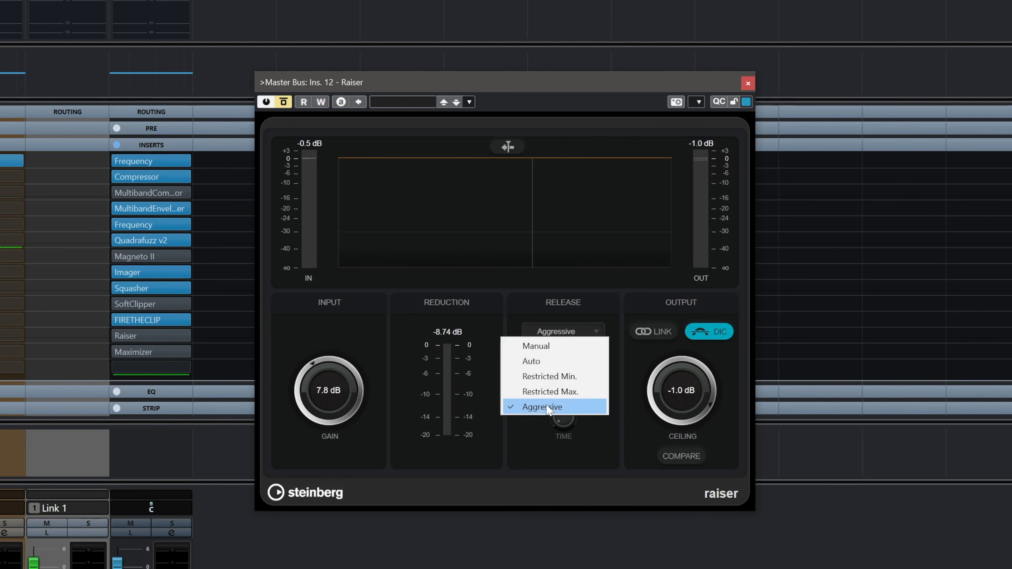
click(485, 327)
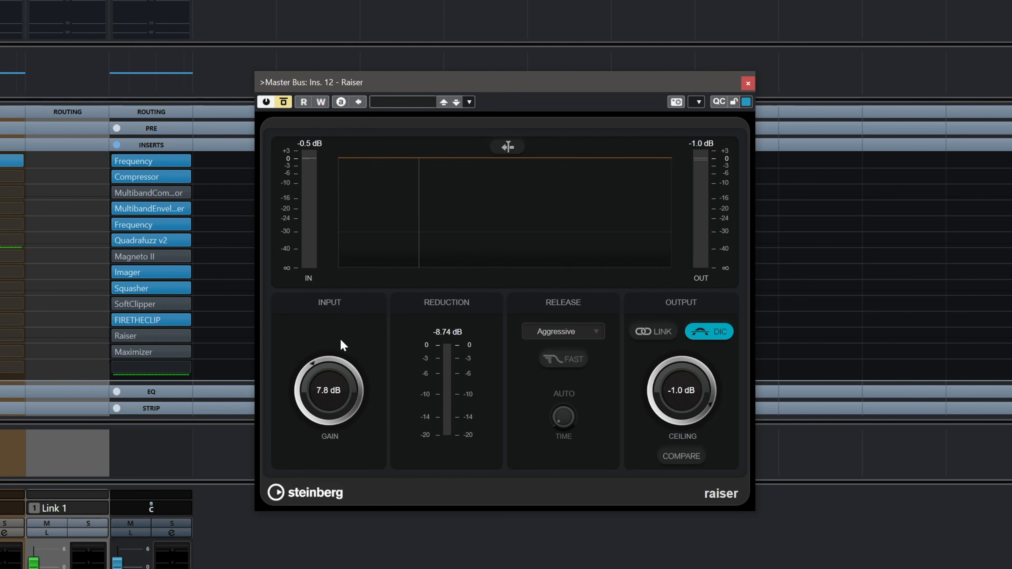
ctrl+click(303, 410)
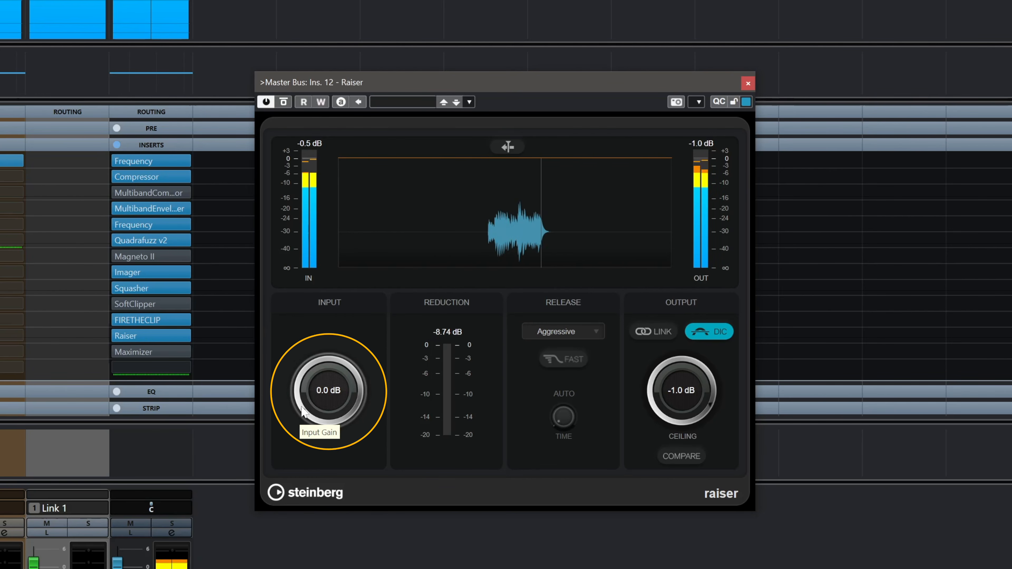
drag(302, 407, 302, 396)
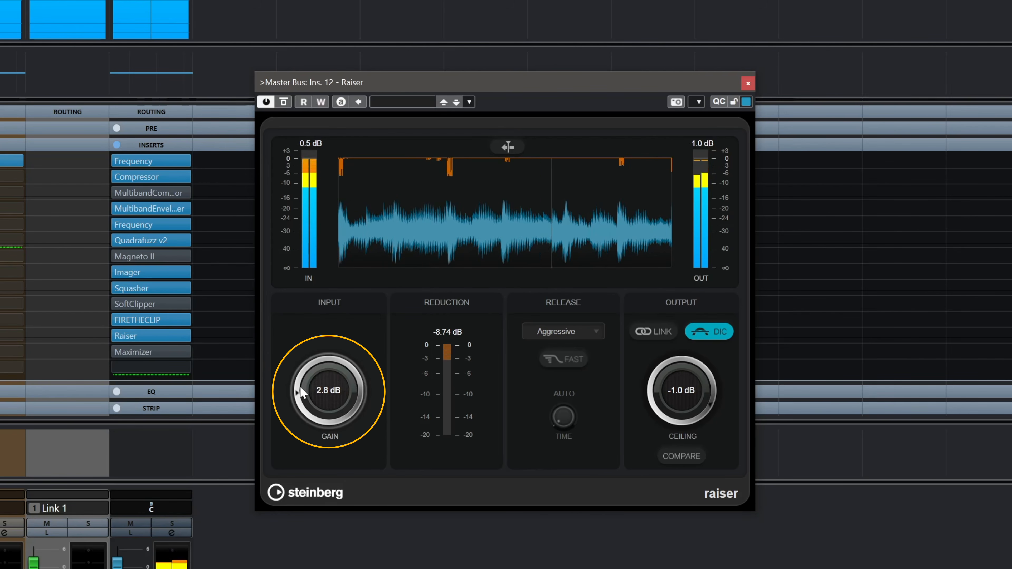
drag(300, 386, 301, 392)
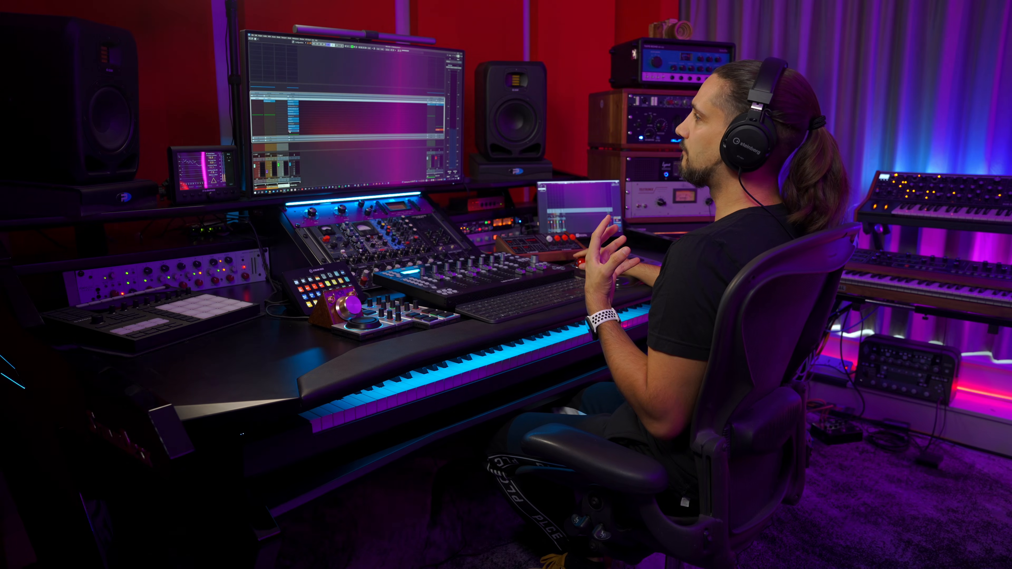
Open the Maximizer on the Master Bus and adjust its Optimize amount during playback
click(290, 131)
drag(382, 110, 329, 101)
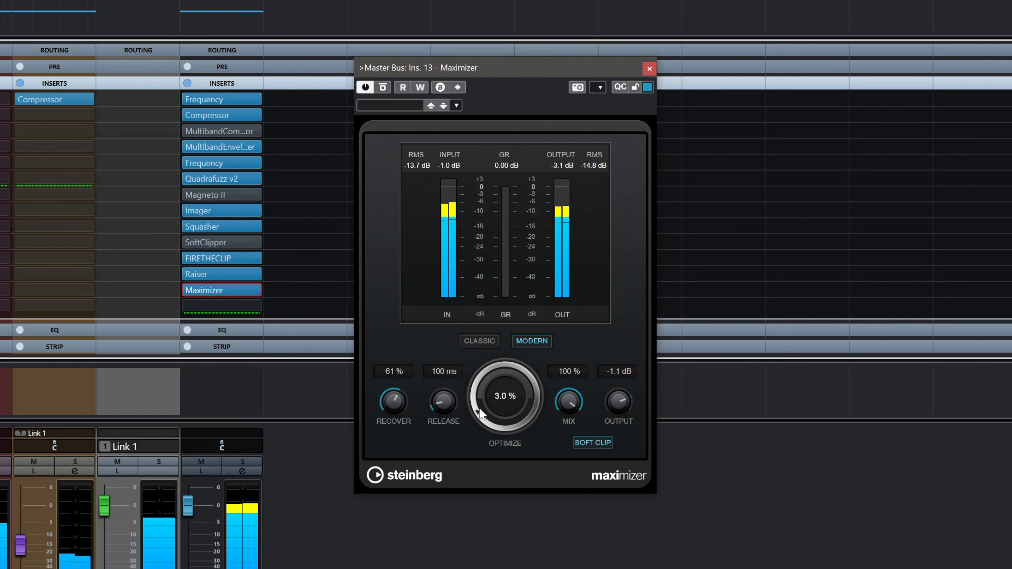
drag(479, 399, 479, 395)
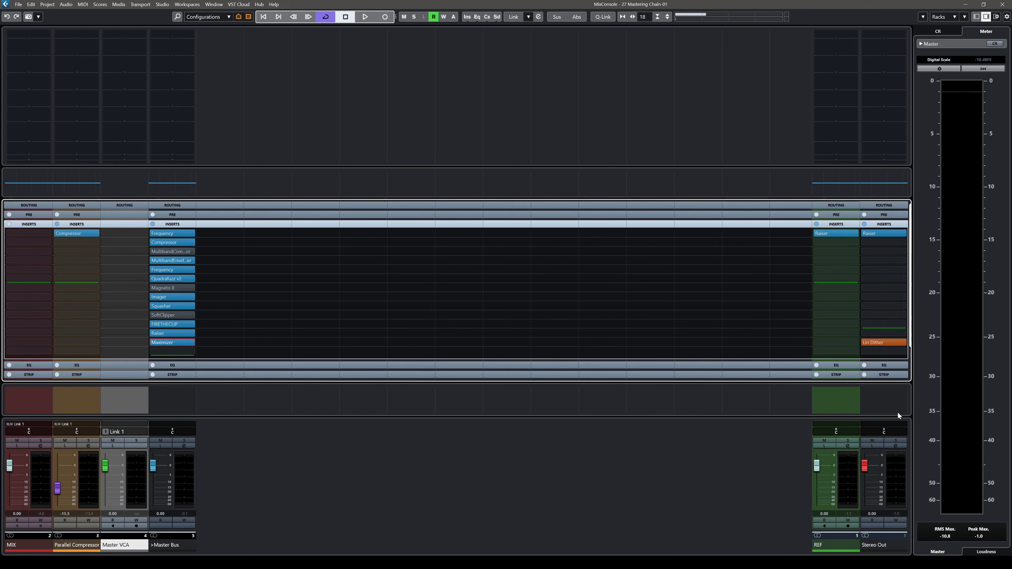
Open the Raiser in insert 1 of the Stereo Out to review its limiter settings
click(882, 232)
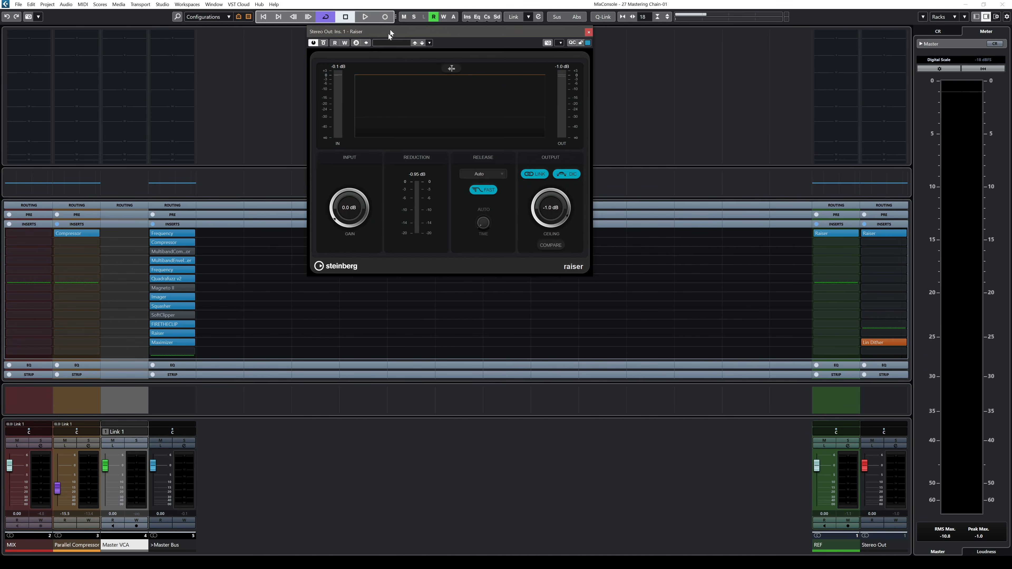
drag(389, 34, 353, 182)
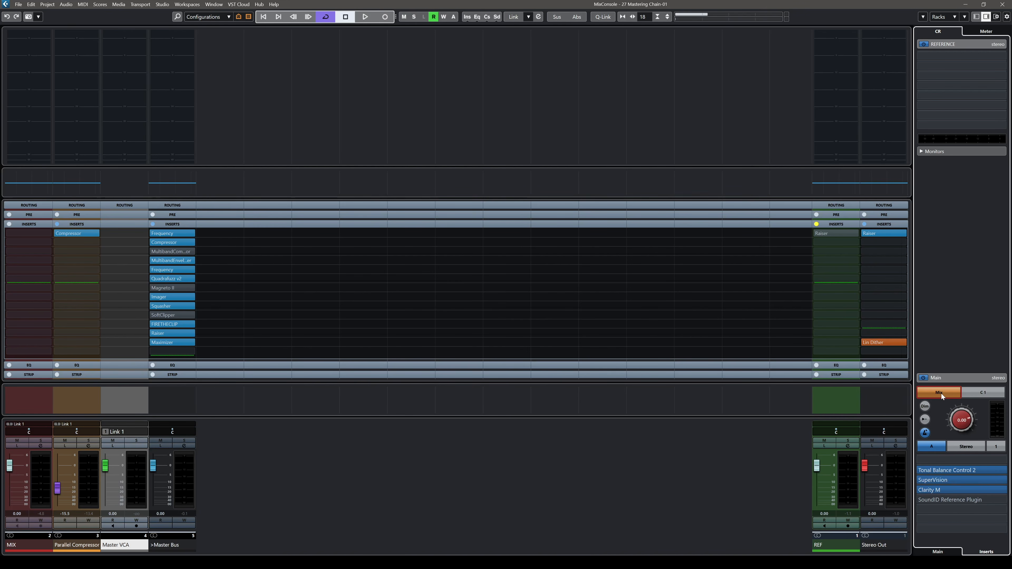
Compare the original mix with the mastered version during playback by switching the Control Room source between Mix and C1
key(space)
click(940, 393)
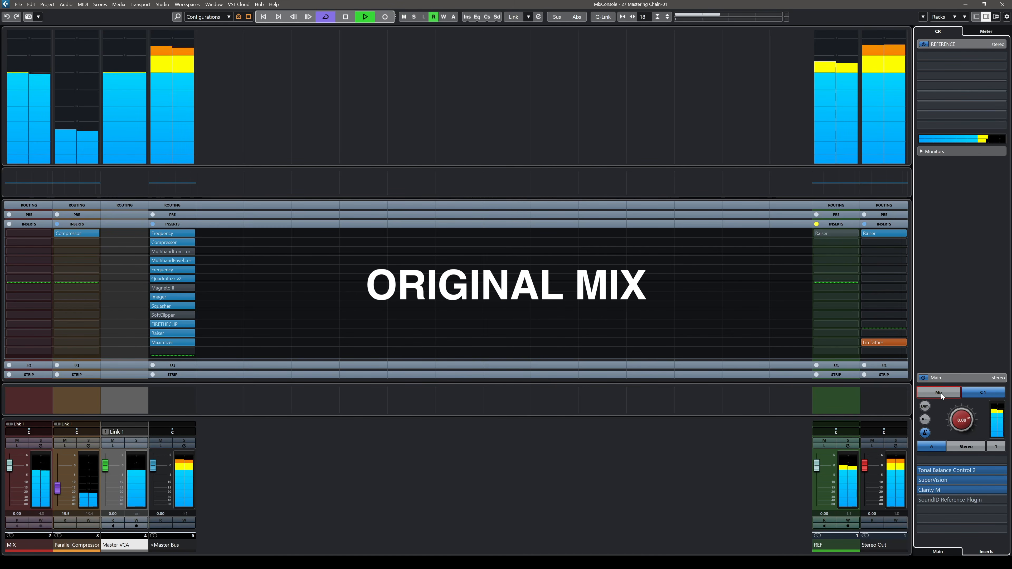
click(941, 394)
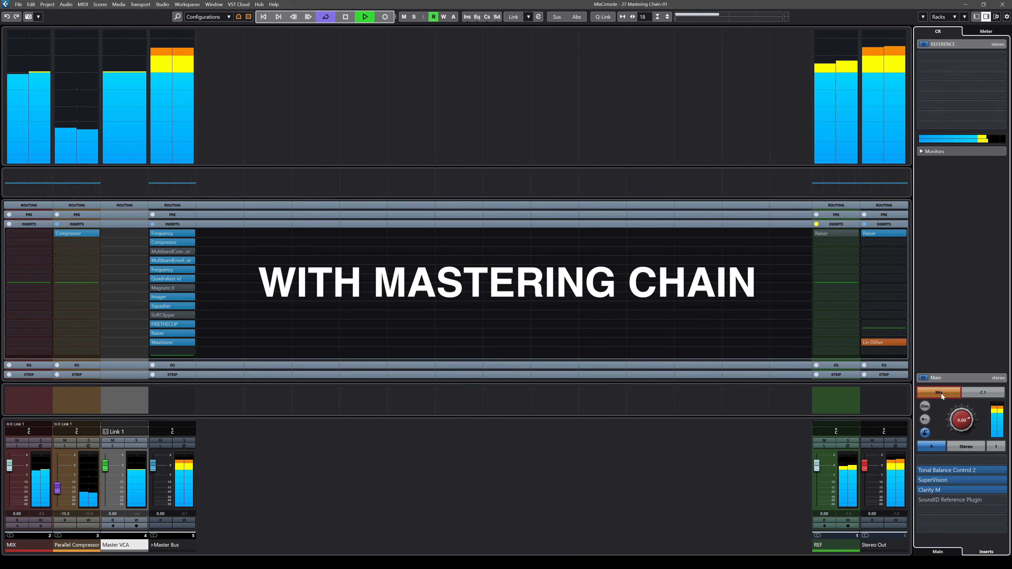
click(941, 394)
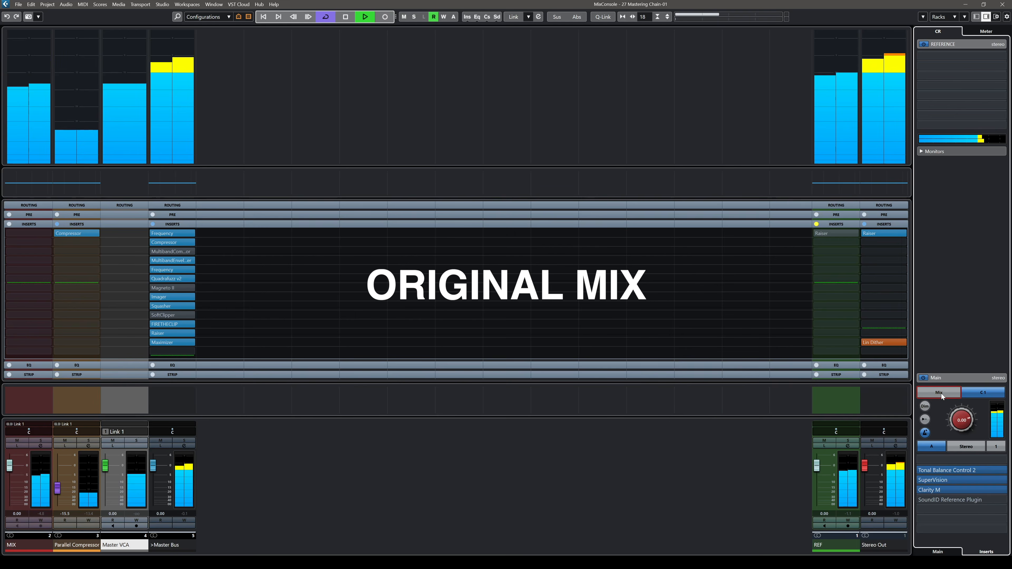
Compare the limited original mix from the REF channel with the mastered Stereo Out during playback by alternating the Control Room source between C1 and Mix
click(941, 393)
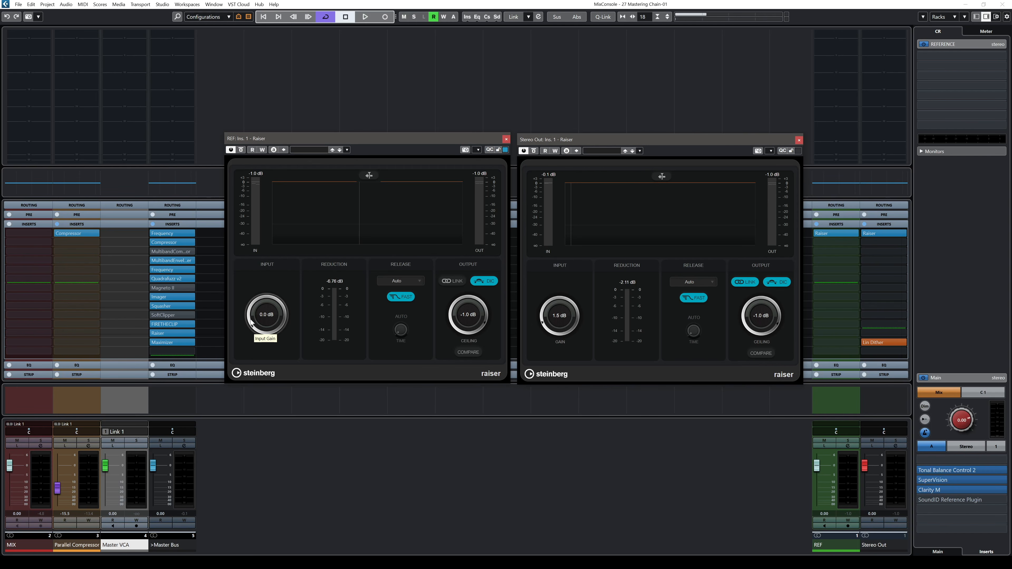
key(space)
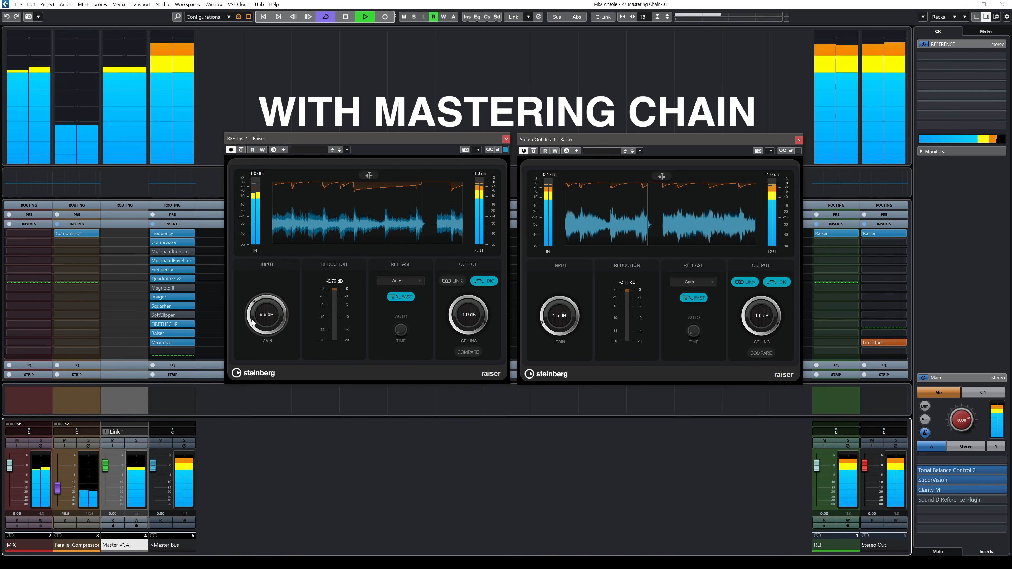
key(c)
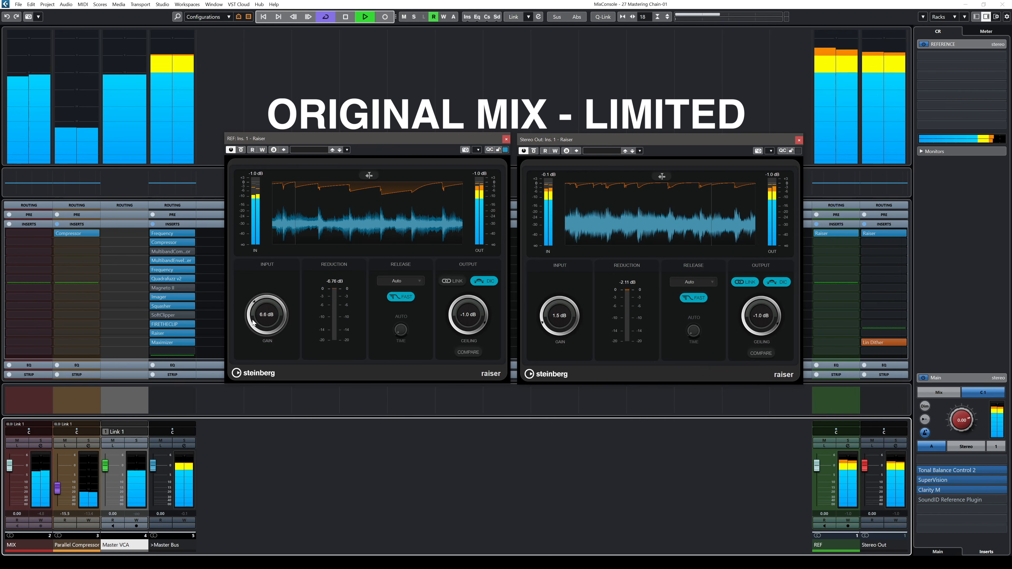
key(c)
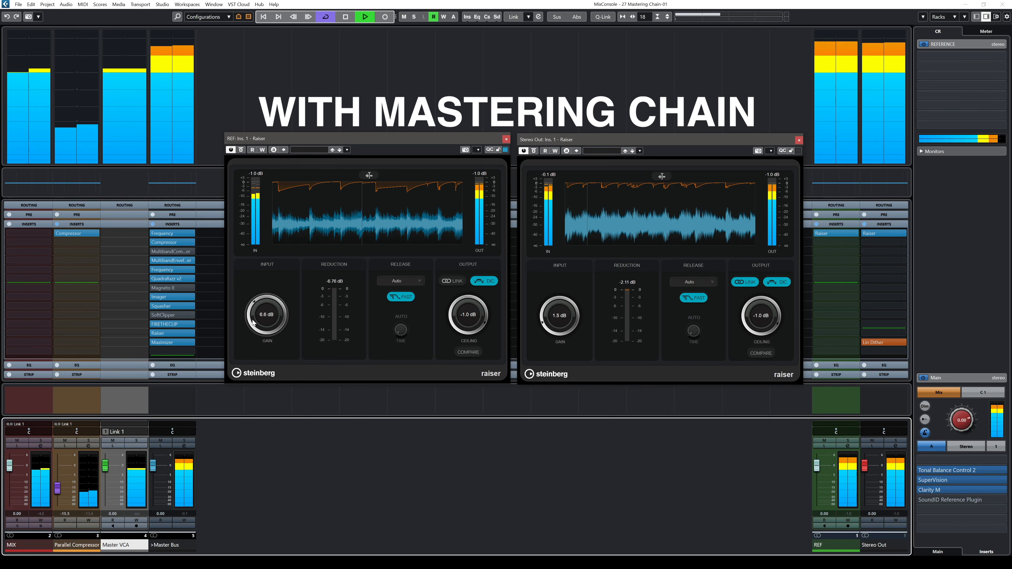
key(c)
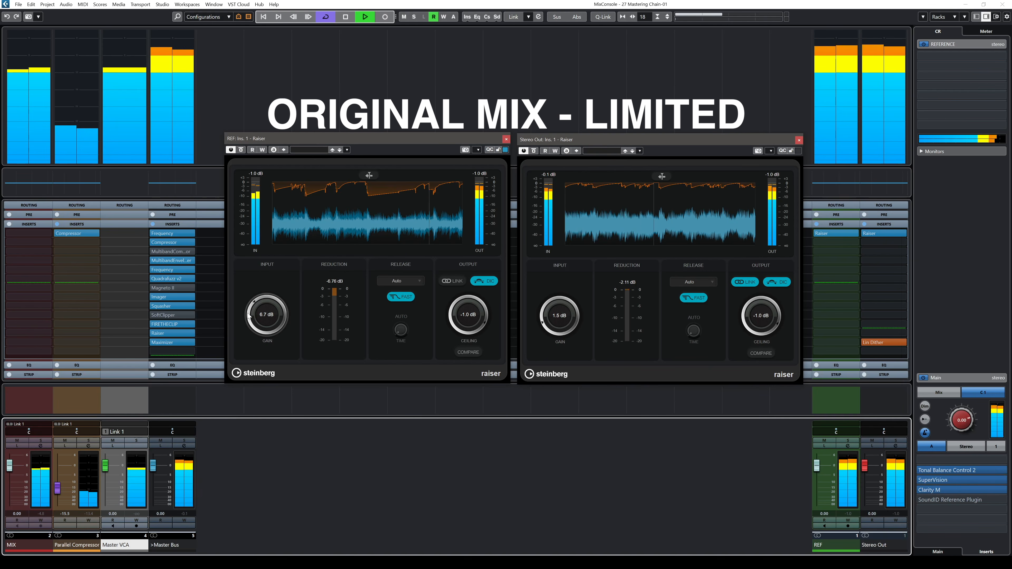
key(c)
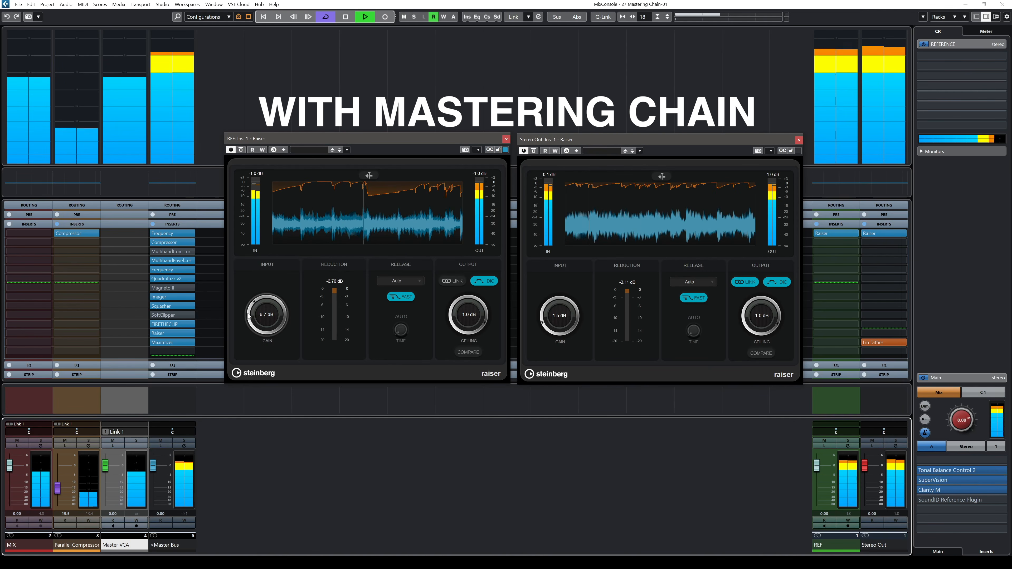